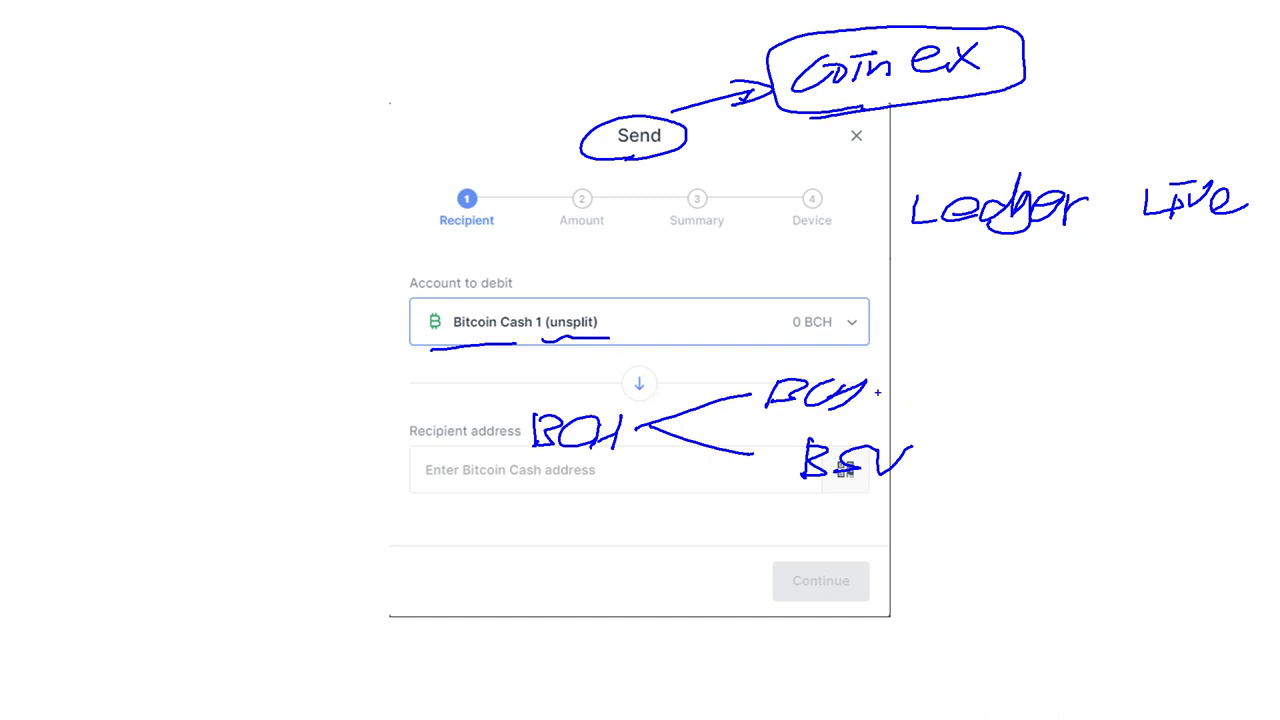
# - Draw two branches from the upper BCH label with the pen and write "BCH" and "BCHA" at their ends
pyautogui.moveTo(888, 386); pyautogui.dragTo(997, 345)
pyautogui.moveTo(876, 393); pyautogui.dragTo(988, 415)
pyautogui.moveTo(1032, 332); pyautogui.dragTo(1036, 366)
pyautogui.moveTo(1094, 336)
pyautogui.mouseDown()
pyautogui.moveTo(1098, 366)
pyautogui.moveTo(1132, 370)
pyautogui.mouseUp()
pyautogui.moveTo(1022, 404)
pyautogui.mouseDown()
pyautogui.moveTo(1030, 426)
pyautogui.moveTo(1164, 428)
pyautogui.moveTo(1156, 411)
pyautogui.mouseUp()
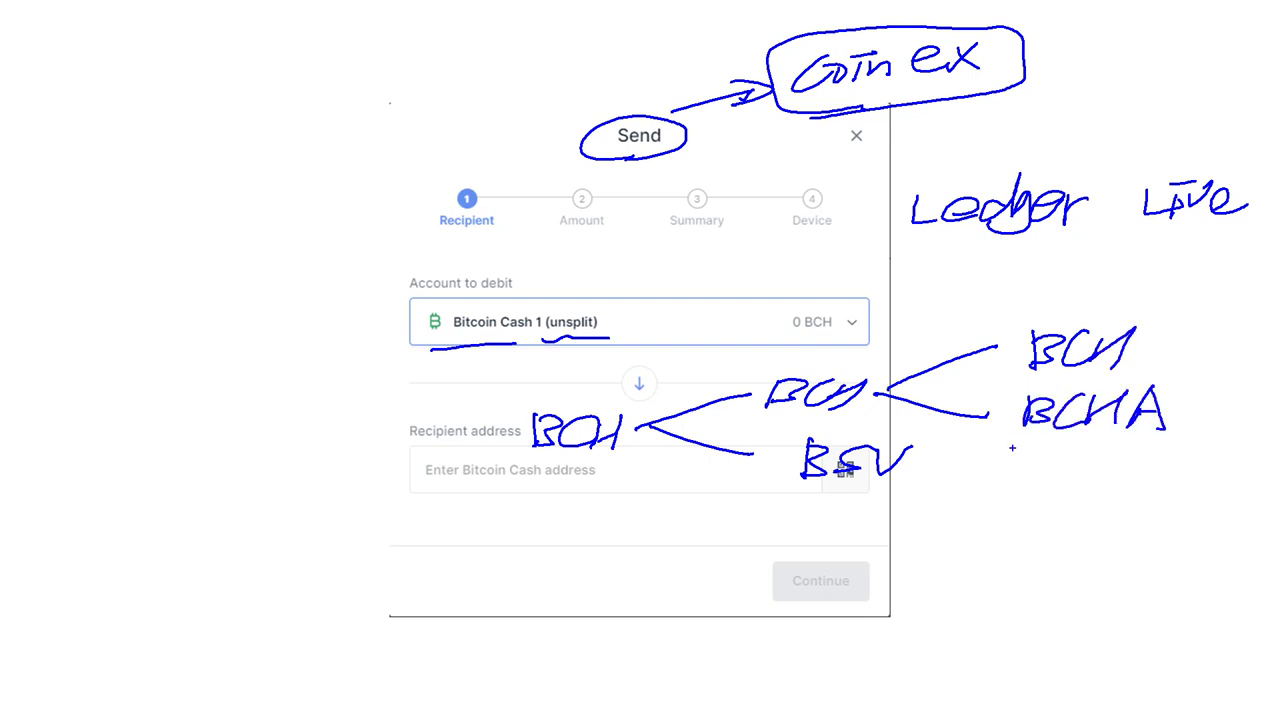
# - Underline "(unsplit)" and the starting BCH, and circle the BCH, BSV and BCHA branch labels
pyautogui.moveTo(546, 340); pyautogui.dragTo(596, 339)
pyautogui.moveTo(503, 463); pyautogui.dragTo(607, 462)
pyautogui.moveTo(760, 420)
pyautogui.mouseDown()
pyautogui.moveTo(705, 385)
pyautogui.moveTo(770, 430)
pyautogui.mouseUp()
pyautogui.moveTo(900, 440)
pyautogui.mouseDown()
pyautogui.moveTo(880, 500)
pyautogui.moveTo(860, 507)
pyautogui.mouseUp()
pyautogui.moveTo(1040, 440)
pyautogui.mouseDown()
pyautogui.moveTo(1214, 410)
pyautogui.moveTo(1120, 454)
pyautogui.mouseUp()
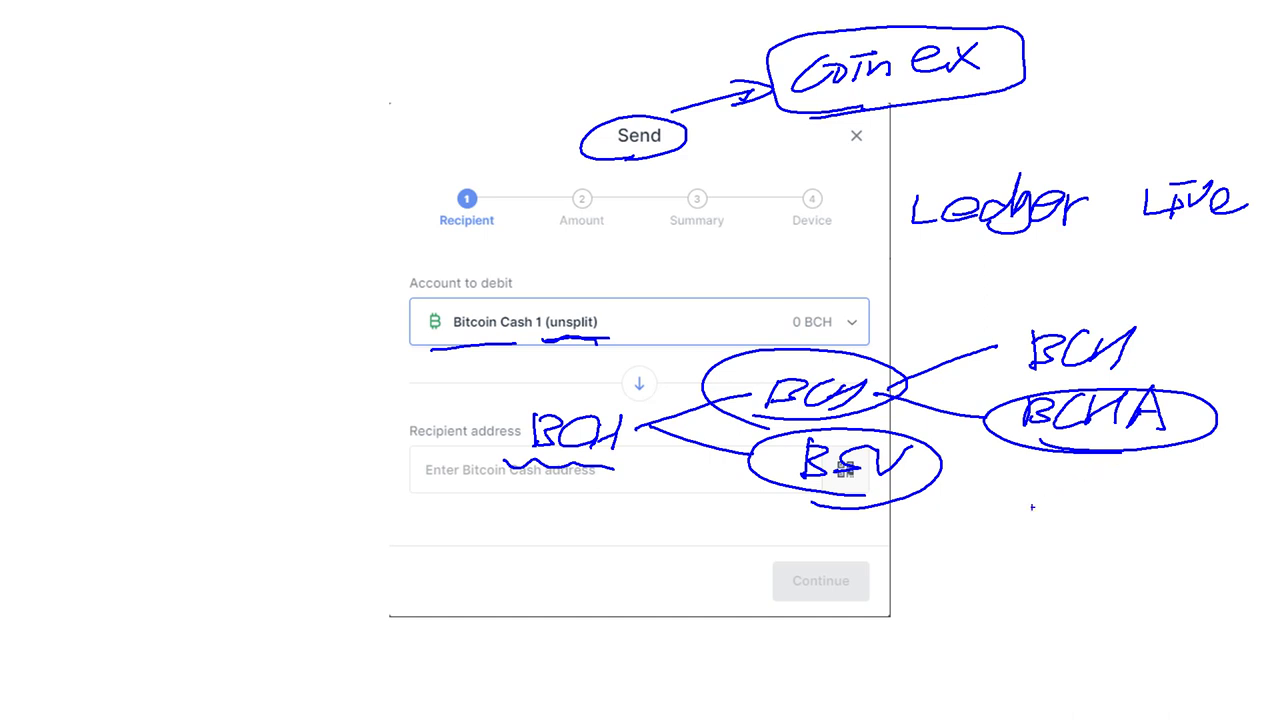
pyautogui.moveTo(1020, 382)
pyautogui.mouseDown()
pyautogui.moveTo(1090, 392)
pyautogui.moveTo(1130, 462)
pyautogui.mouseUp()
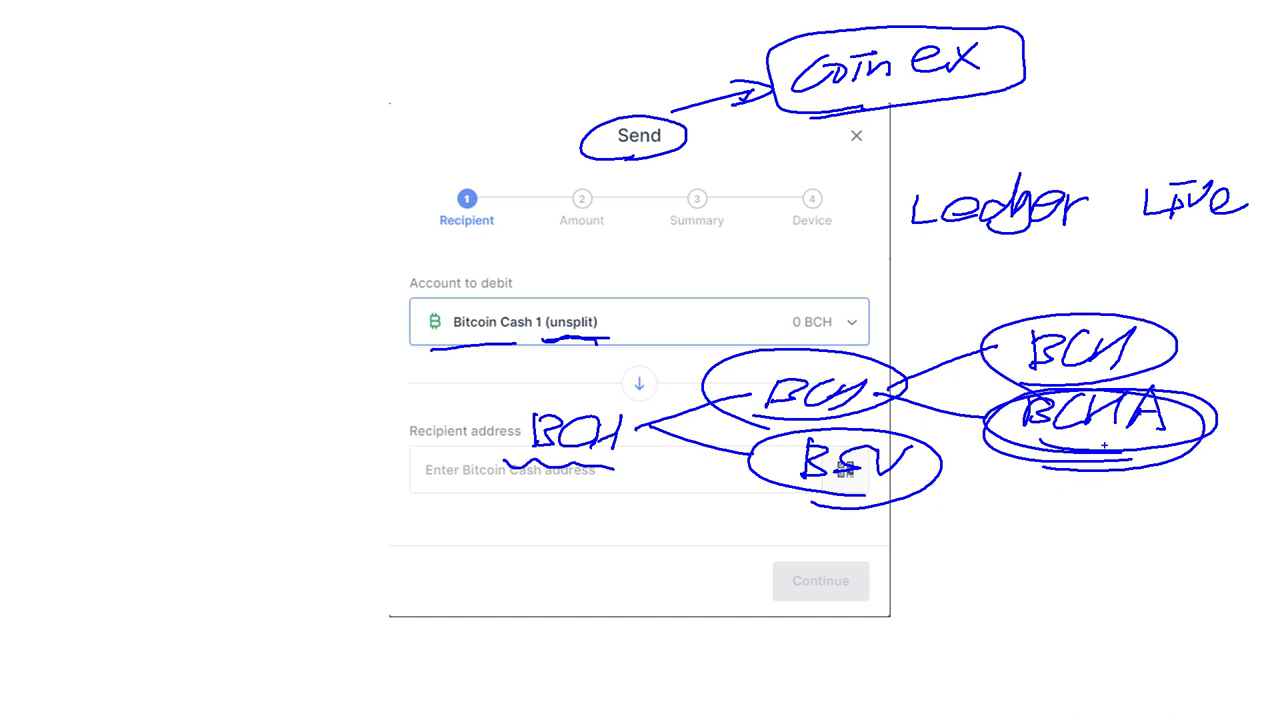
# - Write a circled mark beneath the starting BCH and a handwritten 2018 date beneath the BSV label
pyautogui.moveTo(573, 484)
pyautogui.mouseDown()
pyautogui.moveTo(633, 487)
pyautogui.moveTo(598, 535)
pyautogui.moveTo(578, 534)
pyautogui.mouseUp()
pyautogui.moveTo(640, 478); pyautogui.dragTo(600, 470)
pyautogui.moveTo(696, 514)
pyautogui.mouseDown()
pyautogui.moveTo(712, 534)
pyautogui.moveTo(742, 530)
pyautogui.mouseUp()
pyautogui.moveTo(745, 522); pyautogui.dragTo(763, 536)
pyautogui.moveTo(788, 516)
pyautogui.mouseDown()
pyautogui.moveTo(786, 530)
pyautogui.moveTo(830, 534)
pyautogui.mouseUp()
pyautogui.moveTo(870, 514); pyautogui.dragTo(868, 534)
pyautogui.moveTo(880, 516)
pyautogui.mouseDown()
pyautogui.moveTo(878, 542)
pyautogui.moveTo(904, 518)
pyautogui.mouseUp()
# - Circle the starting BCH, BSV and BCHA again, and add "2021" after the date beneath BSV
pyautogui.moveTo(574, 529)
pyautogui.mouseDown()
pyautogui.moveTo(666, 492)
pyautogui.moveTo(530, 520)
pyautogui.mouseUp()
pyautogui.moveTo(540, 472); pyautogui.dragTo(616, 470)
pyautogui.moveTo(650, 462)
pyautogui.mouseDown()
pyautogui.moveTo(505, 410)
pyautogui.moveTo(540, 482)
pyautogui.mouseUp()
pyautogui.moveTo(782, 510)
pyautogui.mouseDown()
pyautogui.moveTo(768, 508)
pyautogui.moveTo(880, 504)
pyautogui.mouseUp()
pyautogui.moveTo(1184, 446); pyautogui.dragTo(1206, 392)
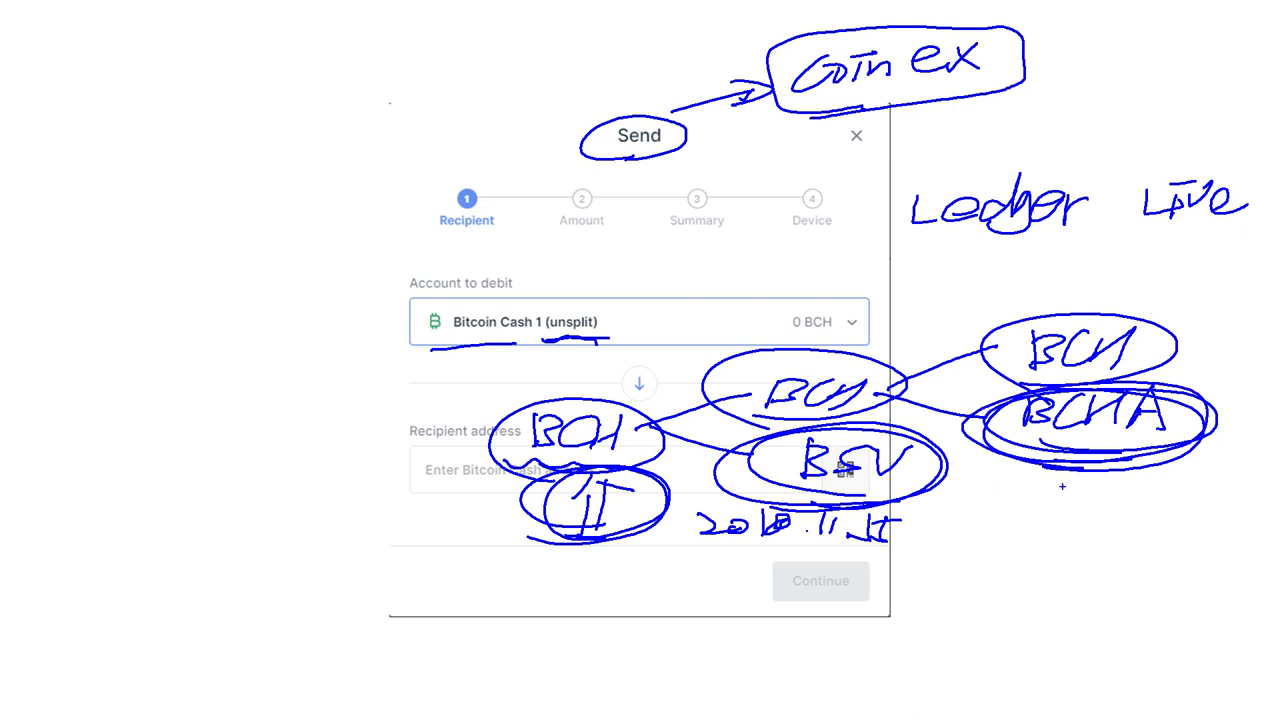
pyautogui.moveTo(932, 516)
pyautogui.mouseDown()
pyautogui.moveTo(966, 530)
pyautogui.moveTo(1008, 520)
pyautogui.moveTo(1018, 538)
pyautogui.mouseUp()
pyautogui.moveTo(978, 464)
pyautogui.mouseDown()
pyautogui.moveTo(945, 470)
pyautogui.moveTo(958, 482)
pyautogui.mouseUp()
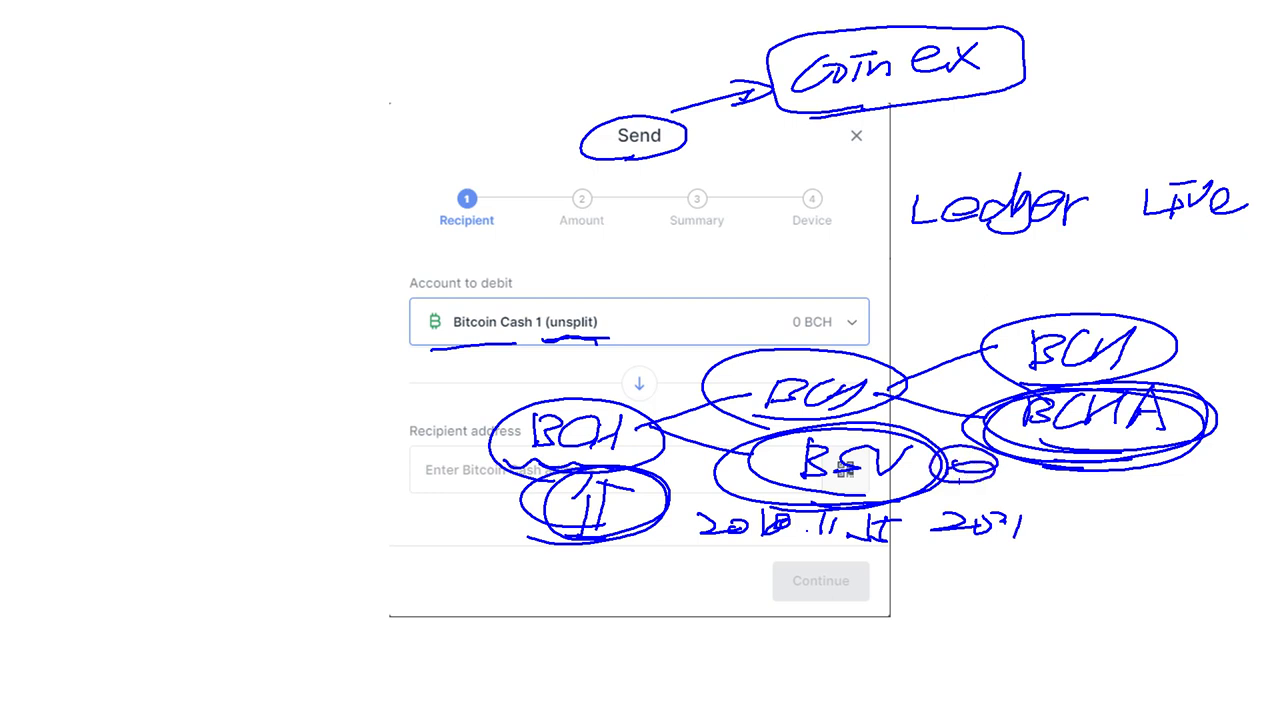
# - Circle the final BCH and BCHA labels again plus the "(unsplit)" account label, and erase all ink from the slide
pyautogui.moveTo(1082, 392)
pyautogui.mouseDown()
pyautogui.moveTo(1150, 314)
pyautogui.moveTo(1040, 386)
pyautogui.mouseUp()
pyautogui.moveTo(1060, 456)
pyautogui.mouseDown()
pyautogui.moveTo(1150, 377)
pyautogui.moveTo(1123, 447)
pyautogui.moveTo(1140, 392)
pyautogui.mouseUp()
pyautogui.moveTo(964, 388); pyautogui.dragTo(1198, 396)
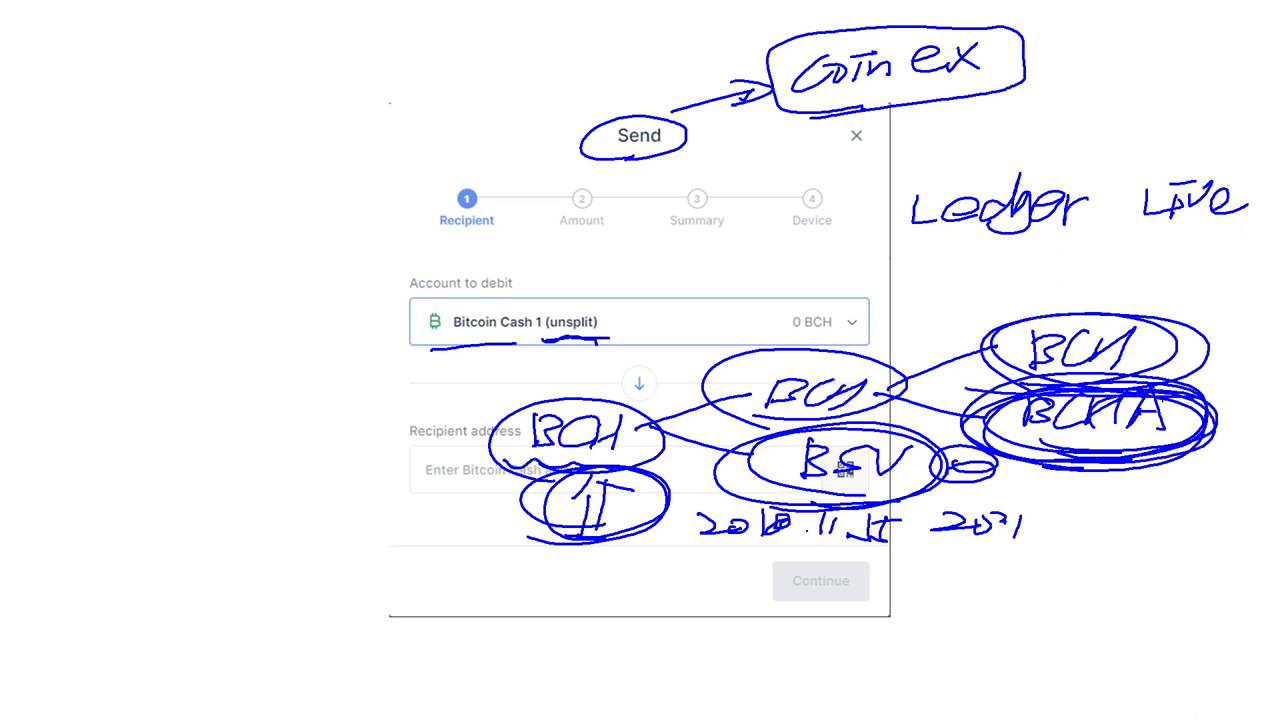
pyautogui.moveTo(556, 342)
pyautogui.mouseDown()
pyautogui.moveTo(612, 343)
pyautogui.moveTo(583, 349)
pyautogui.mouseUp()
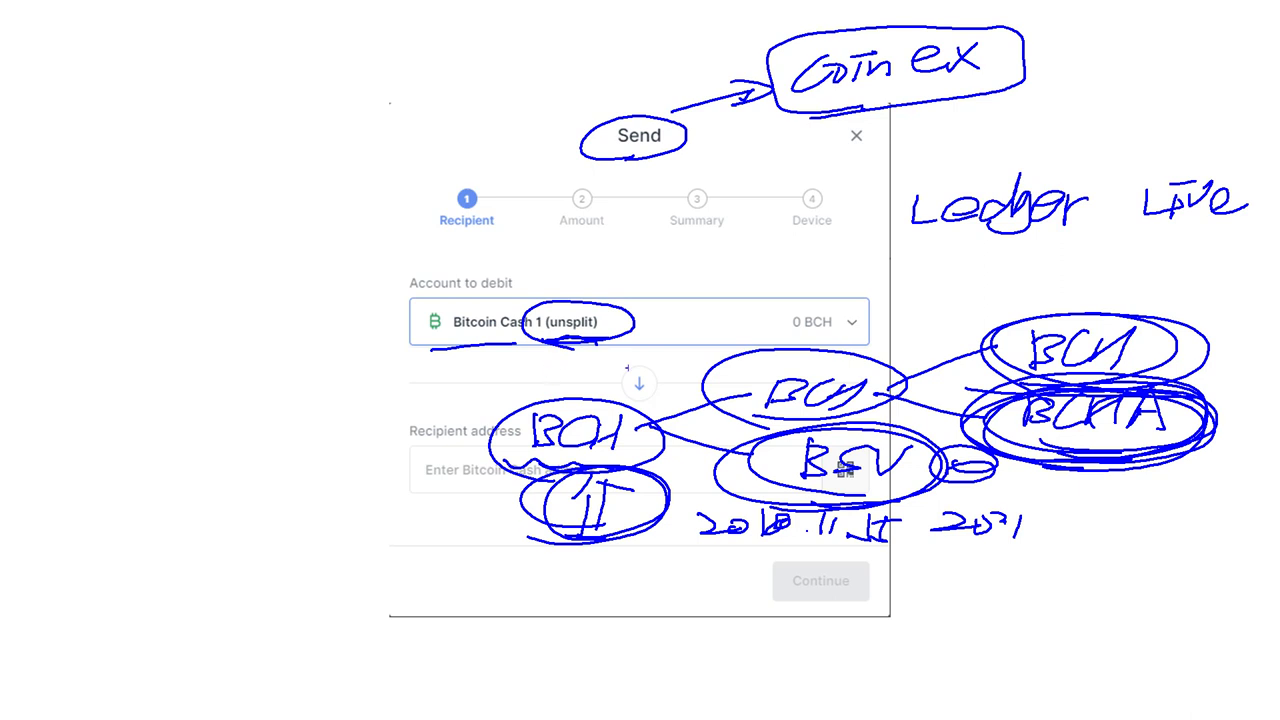
pyautogui.press('e')
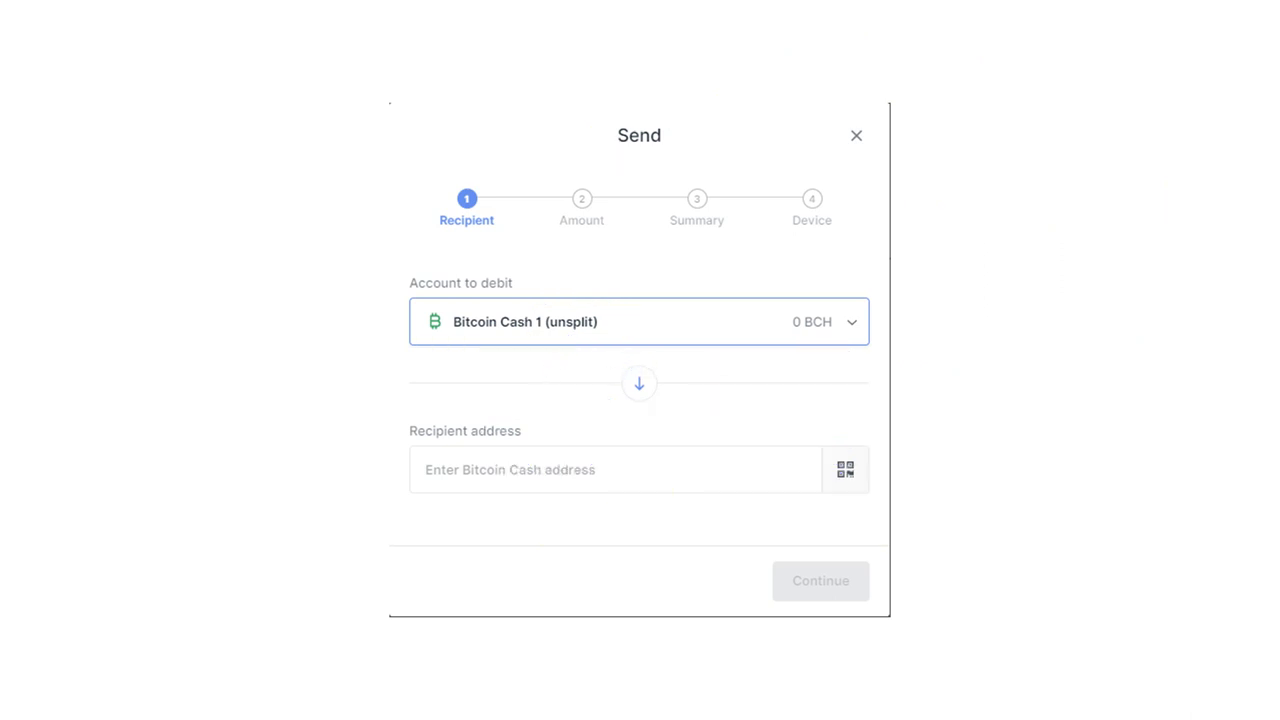
# - Circle "(unsplit)" in the account to debit and write an underlined "Coinex" near the Device stage
pyautogui.moveTo(553, 344)
pyautogui.mouseDown()
pyautogui.moveTo(562, 304)
pyautogui.moveTo(575, 346)
pyautogui.mouseUp()
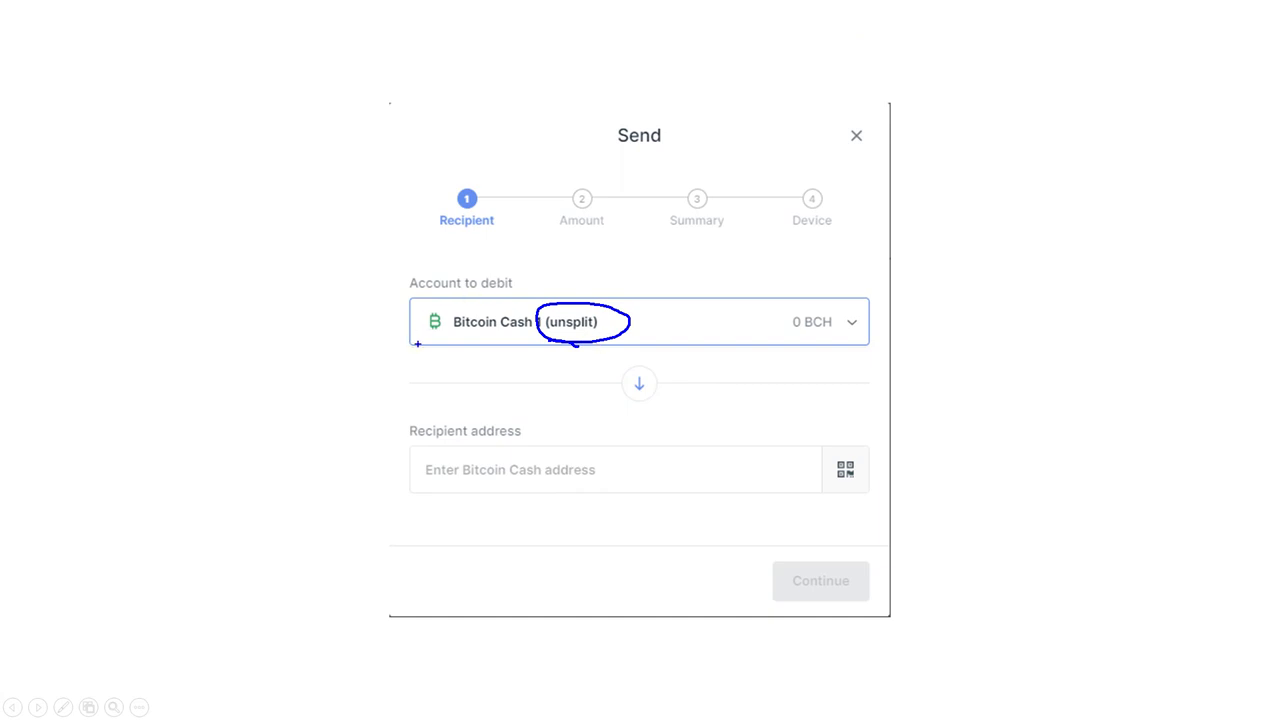
pyautogui.moveTo(778, 168)
pyautogui.mouseDown()
pyautogui.moveTo(775, 194)
pyautogui.moveTo(829, 178)
pyautogui.moveTo(846, 192)
pyautogui.moveTo(903, 181)
pyautogui.moveTo(899, 203)
pyautogui.mouseUp()
pyautogui.moveTo(739, 211); pyautogui.dragTo(889, 209)
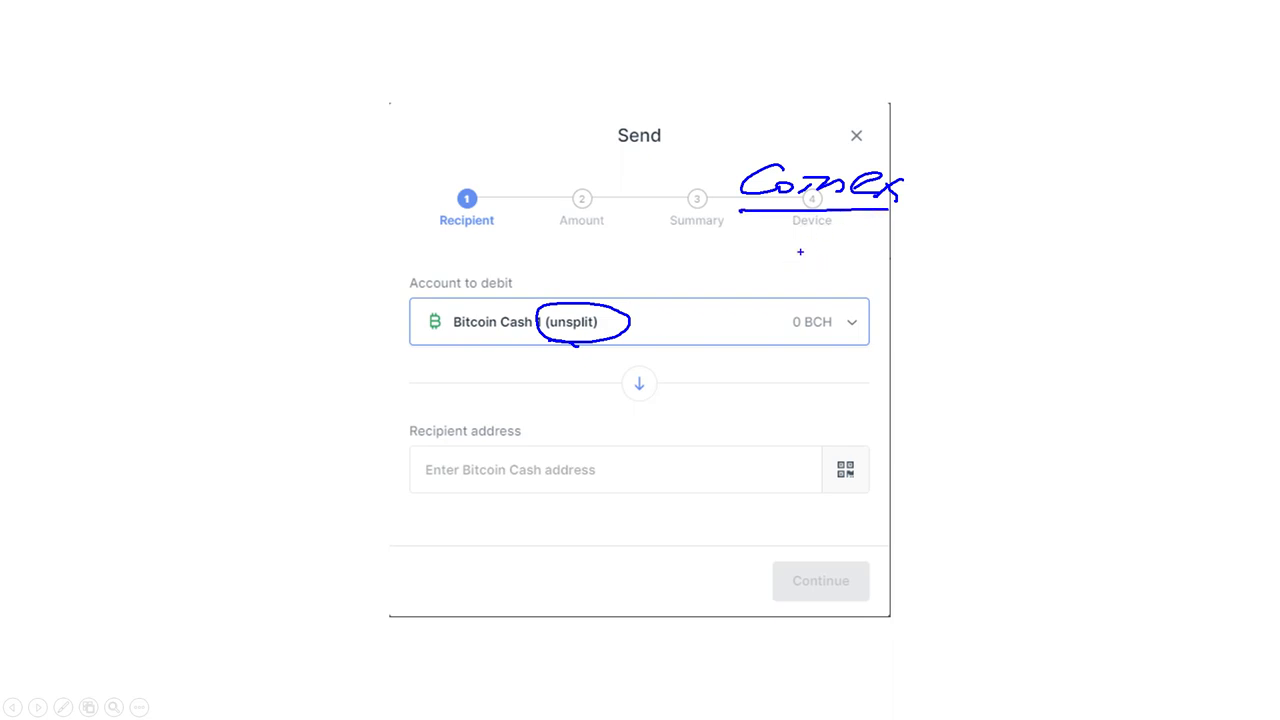
# - Write a boxed "BCH" beneath "Coinex", connect "(unsplit)" to it with an arrow, and underline both ends
pyautogui.moveTo(810, 240)
pyautogui.mouseDown()
pyautogui.moveTo(800, 266)
pyautogui.moveTo(843, 266)
pyautogui.mouseUp()
pyautogui.moveTo(880, 242); pyautogui.dragTo(918, 276)
pyautogui.moveTo(763, 277)
pyautogui.mouseDown()
pyautogui.moveTo(985, 226)
pyautogui.moveTo(586, 303)
pyautogui.mouseUp()
pyautogui.moveTo(720, 268); pyautogui.dragTo(746, 279)
pyautogui.moveTo(746, 280); pyautogui.dragTo(726, 289)
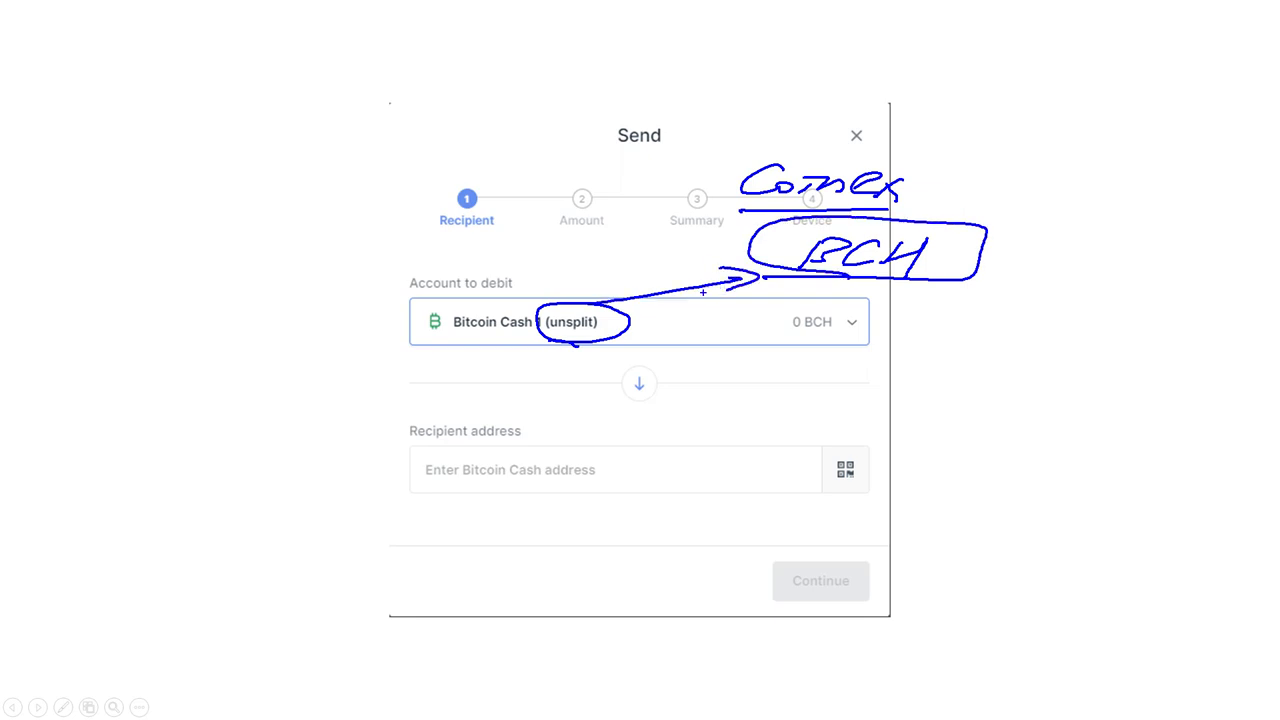
pyautogui.moveTo(442, 343); pyautogui.dragTo(546, 343)
pyautogui.moveTo(792, 284); pyautogui.dragTo(890, 284)
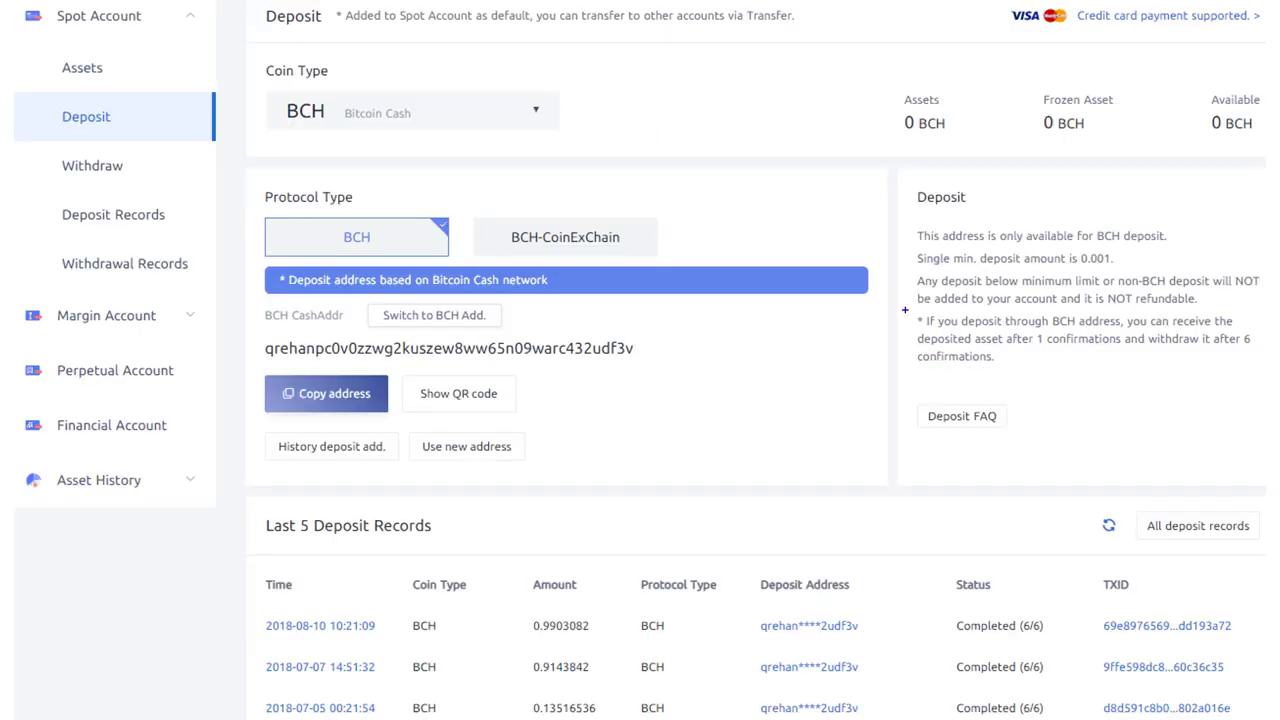
# - On the BCH deposit slide, write a boxed "Coinex" above the coin type and circle BCH
pyautogui.moveTo(432, 47)
pyautogui.mouseDown()
pyautogui.moveTo(486, 62)
pyautogui.moveTo(543, 45)
pyautogui.moveTo(445, 62)
pyautogui.mouseUp()
pyautogui.moveTo(578, 70)
pyautogui.mouseDown()
pyautogui.moveTo(720, 58)
pyautogui.moveTo(770, 84)
pyautogui.moveTo(652, 40)
pyautogui.moveTo(590, 82)
pyautogui.mouseUp()
pyautogui.moveTo(348, 120); pyautogui.dragTo(290, 126)
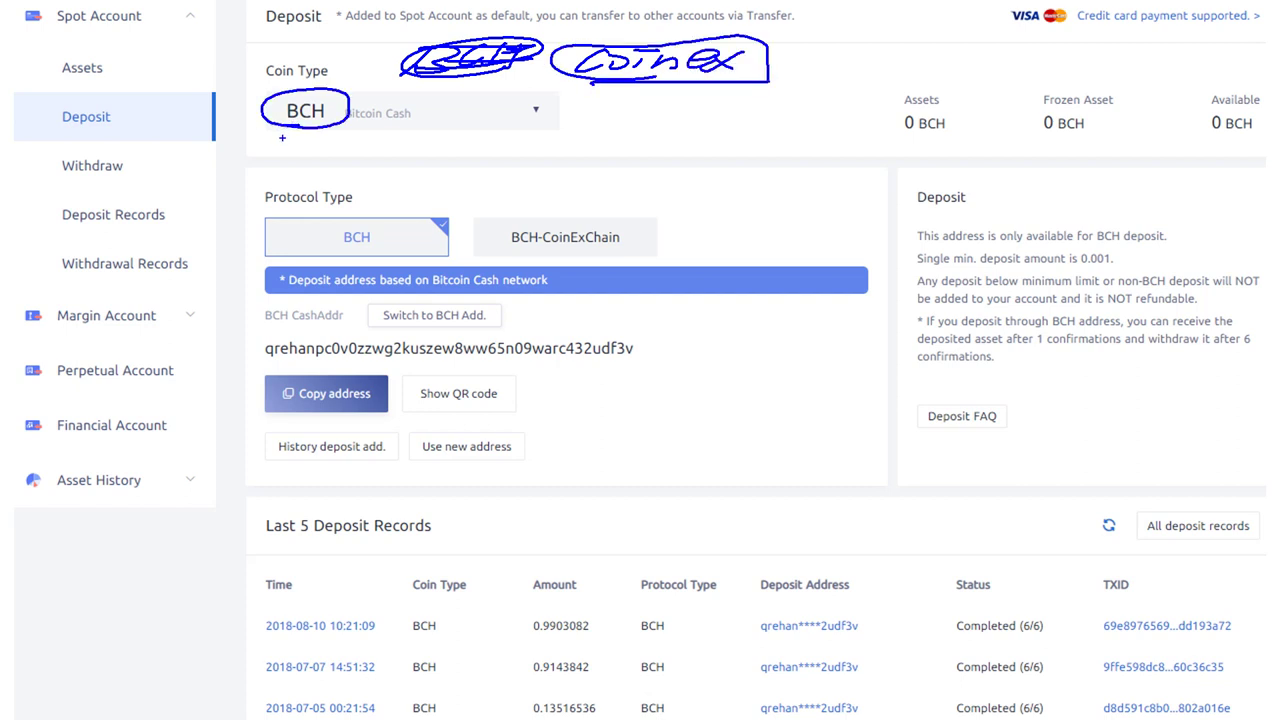
# - Circle the BCH protocol type, underline the deposit address and draw an arrow pointing to the address
pyautogui.moveTo(296, 257)
pyautogui.mouseDown()
pyautogui.moveTo(432, 252)
pyautogui.moveTo(298, 212)
pyautogui.moveTo(322, 254)
pyautogui.mouseUp()
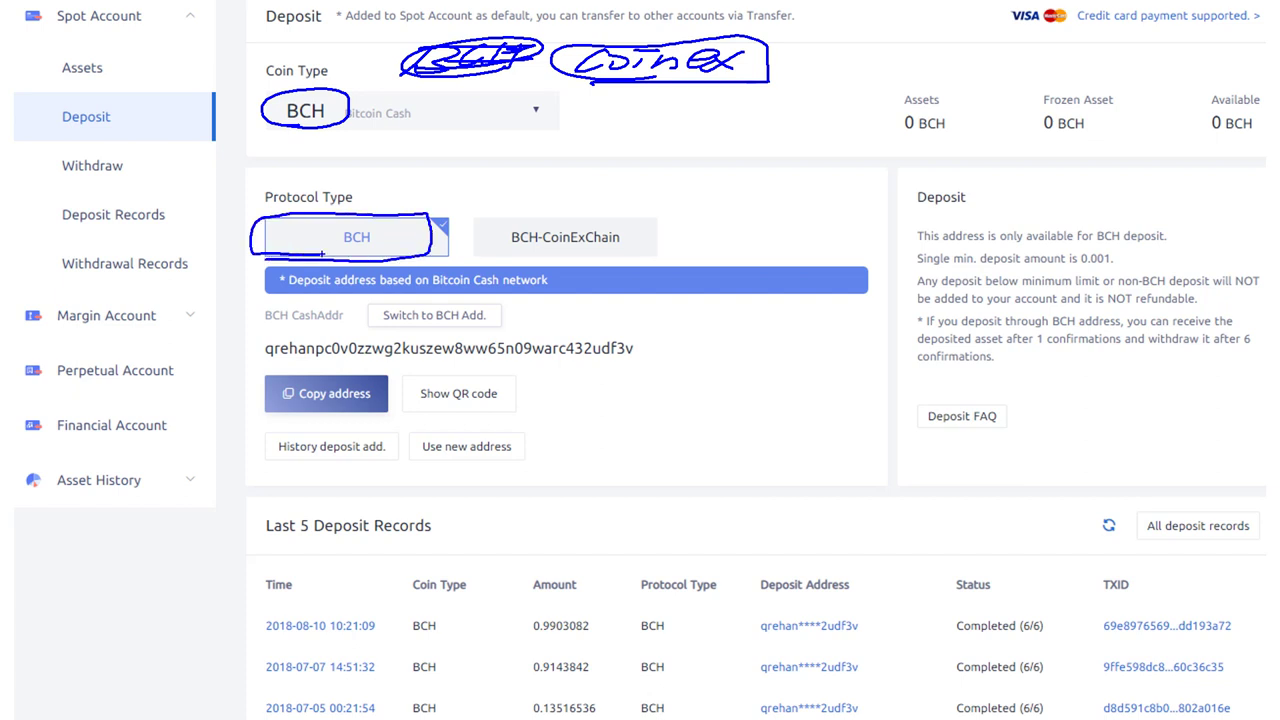
pyautogui.moveTo(264, 369); pyautogui.dragTo(614, 366)
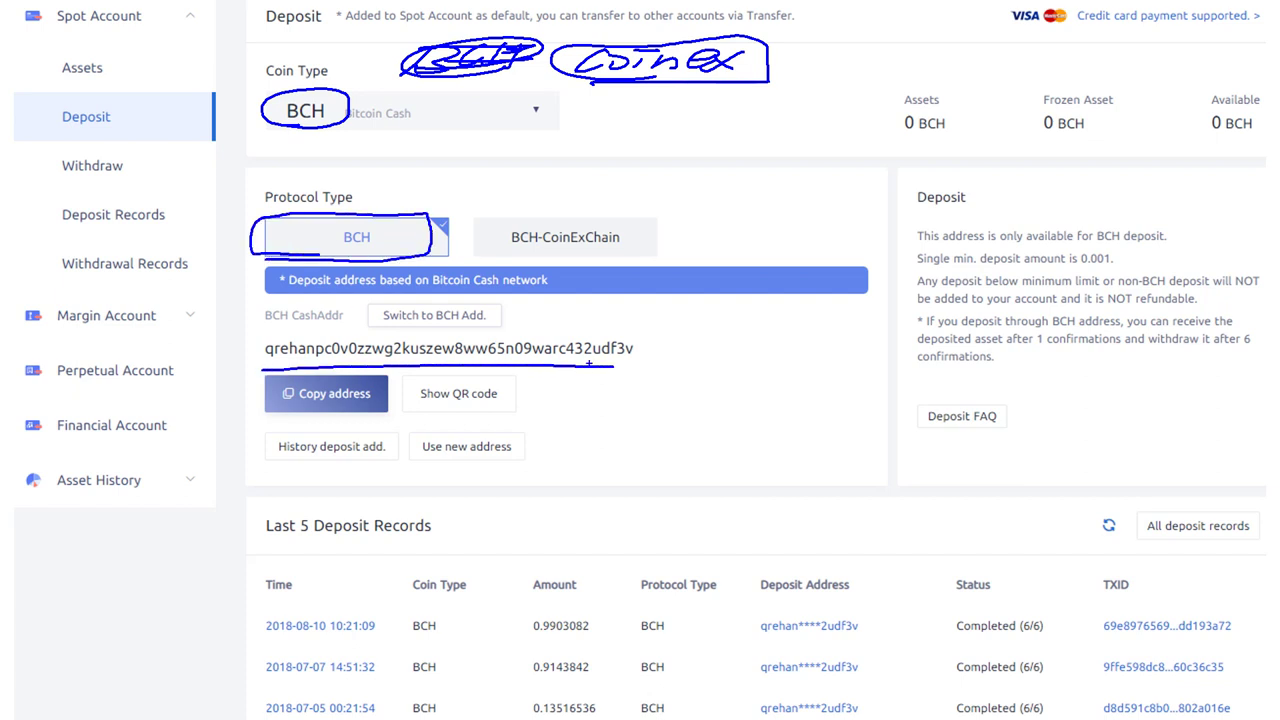
pyautogui.moveTo(658, 266); pyautogui.dragTo(582, 313)
pyautogui.moveTo(582, 313); pyautogui.dragTo(655, 308)
# - Write "Ledger Live" above the arrow with an underlined "BCH unsplit" over it
pyautogui.moveTo(640, 185)
pyautogui.mouseDown()
pyautogui.moveTo(638, 213)
pyautogui.moveTo(694, 205)
pyautogui.moveTo(728, 172)
pyautogui.moveTo(740, 210)
pyautogui.moveTo(860, 190)
pyautogui.mouseUp()
pyautogui.moveTo(637, 108)
pyautogui.mouseDown()
pyautogui.moveTo(634, 138)
pyautogui.moveTo(624, 134)
pyautogui.moveTo(670, 138)
pyautogui.mouseUp()
pyautogui.moveTo(692, 112)
pyautogui.mouseDown()
pyautogui.moveTo(720, 138)
pyautogui.moveTo(828, 114)
pyautogui.moveTo(830, 140)
pyautogui.mouseUp()
pyautogui.moveTo(850, 106); pyautogui.dragTo(838, 150)
pyautogui.moveTo(866, 124); pyautogui.dragTo(912, 112)
pyautogui.moveTo(890, 126); pyautogui.dragTo(882, 152)
pyautogui.moveTo(618, 148); pyautogui.dragTo(892, 144)
# - Thicken the arrow to the deposit address, write "Coinex" above the protocol type, and re-mark the BCH protocol and address
pyautogui.moveTo(681, 243); pyautogui.dragTo(598, 296)
pyautogui.moveTo(666, 268); pyautogui.dragTo(594, 310)
pyautogui.moveTo(340, 156)
pyautogui.mouseDown()
pyautogui.moveTo(306, 178)
pyautogui.moveTo(360, 160)
pyautogui.moveTo(400, 178)
pyautogui.mouseUp()
pyautogui.moveTo(410, 170)
pyautogui.mouseDown()
pyautogui.moveTo(456, 162)
pyautogui.moveTo(452, 182)
pyautogui.mouseUp()
pyautogui.moveTo(276, 258)
pyautogui.mouseDown()
pyautogui.moveTo(430, 244)
pyautogui.moveTo(256, 248)
pyautogui.mouseUp()
pyautogui.moveTo(262, 358); pyautogui.dragTo(570, 376)
pyautogui.moveTo(684, 266)
pyautogui.mouseDown()
pyautogui.moveTo(610, 318)
pyautogui.moveTo(658, 316)
pyautogui.mouseUp()
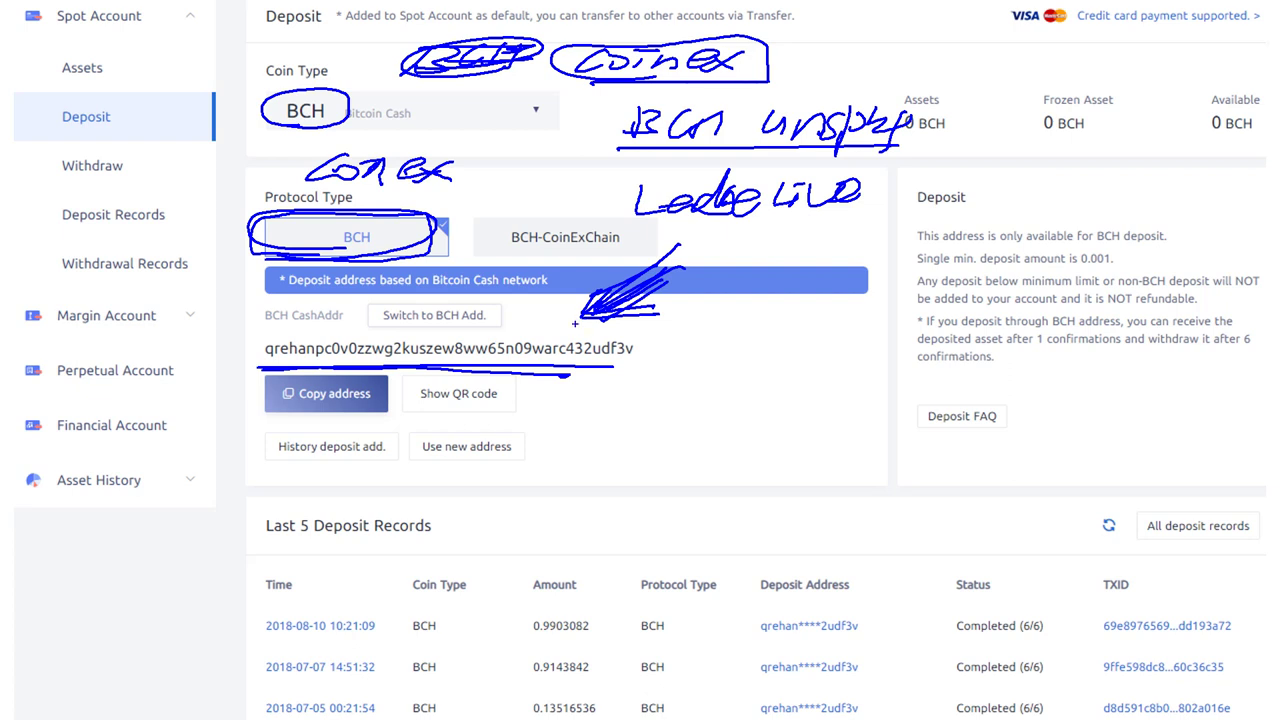
# - Circle the Copy address button and the deposit address, and erase all ink from the slide
pyautogui.moveTo(280, 414)
pyautogui.mouseDown()
pyautogui.moveTo(300, 379)
pyautogui.moveTo(262, 412)
pyautogui.mouseUp()
pyautogui.moveTo(258, 366)
pyautogui.mouseDown()
pyautogui.moveTo(470, 372)
pyautogui.moveTo(658, 346)
pyautogui.moveTo(198, 348)
pyautogui.moveTo(335, 376)
pyautogui.mouseUp()
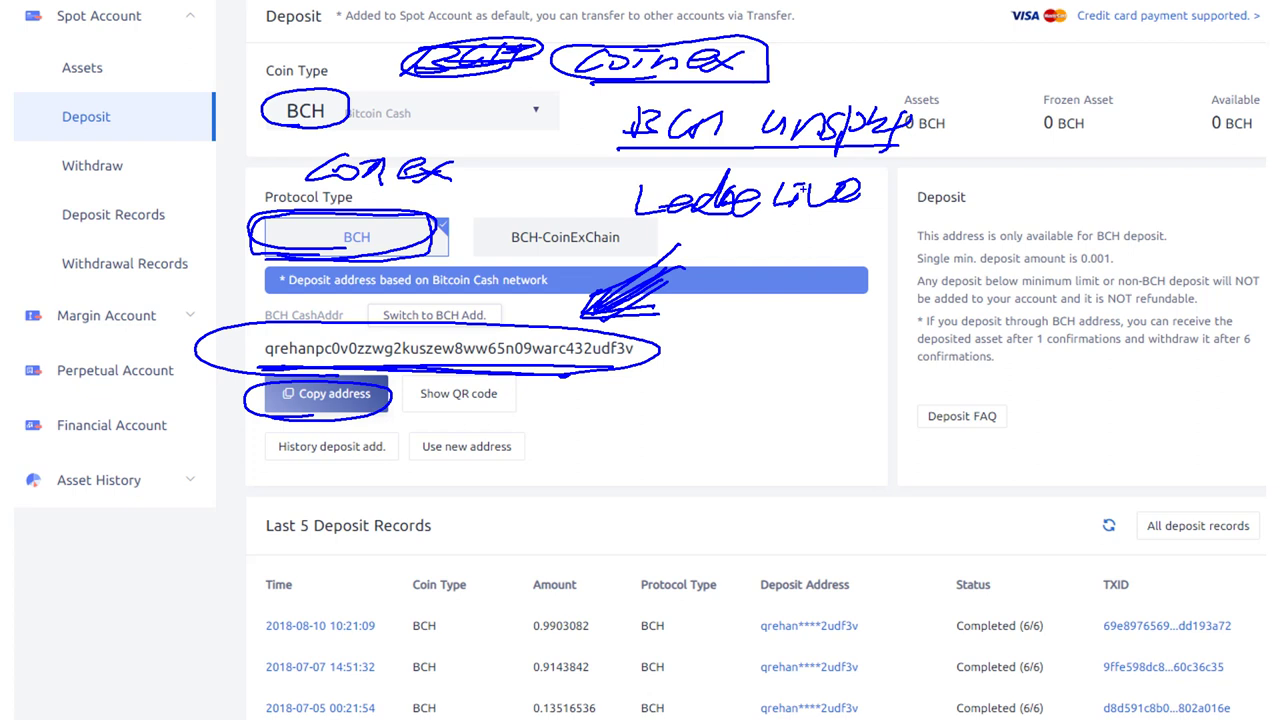
pyautogui.press('e')
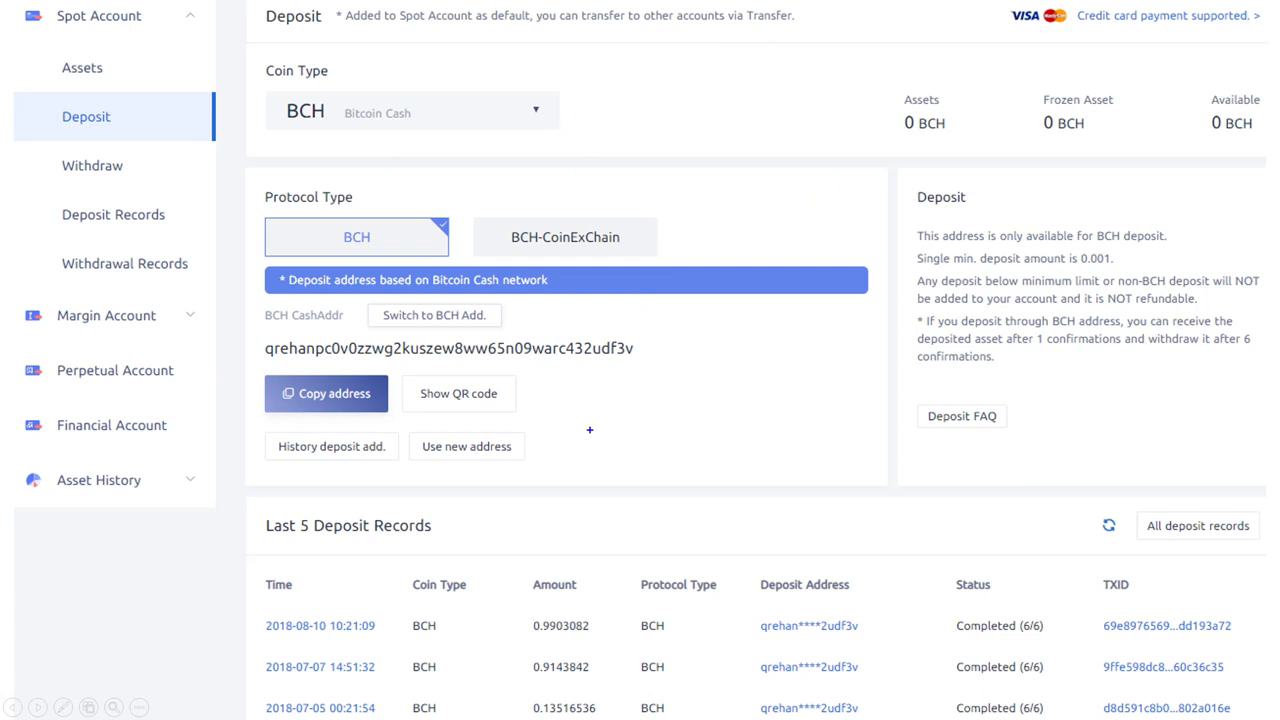
# - Write a circled "BCH" with an arrow pointing to it, and draw an upper branch leading to another "BCH"
pyautogui.moveTo(675, 102)
pyautogui.mouseDown()
pyautogui.moveTo(634, 129)
pyautogui.moveTo(538, 152)
pyautogui.moveTo(592, 152)
pyautogui.mouseUp()
pyautogui.moveTo(466, 194)
pyautogui.mouseDown()
pyautogui.moveTo(476, 200)
pyautogui.moveTo(462, 214)
pyautogui.moveTo(520, 210)
pyautogui.moveTo(495, 236)
pyautogui.moveTo(420, 224)
pyautogui.moveTo(505, 232)
pyautogui.mouseUp()
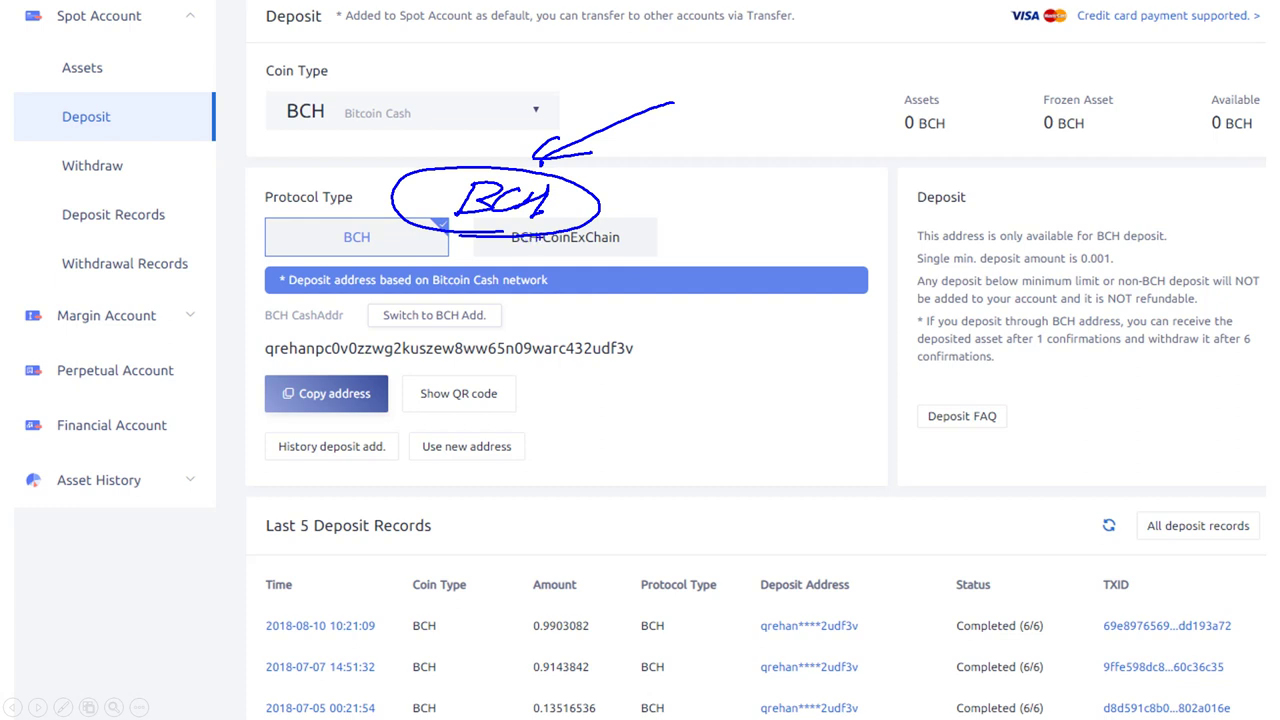
pyautogui.moveTo(608, 212); pyautogui.dragTo(702, 197)
pyautogui.moveTo(762, 164)
pyautogui.mouseDown()
pyautogui.moveTo(790, 190)
pyautogui.moveTo(752, 198)
pyautogui.mouseUp()
pyautogui.moveTo(832, 176)
pyautogui.mouseDown()
pyautogui.moveTo(822, 202)
pyautogui.moveTo(872, 182)
pyautogui.moveTo(852, 214)
pyautogui.mouseUp()
# - Add a lower branch labelled "BCHA", separate the two branches with a line, and erase all ink
pyautogui.moveTo(612, 246)
pyautogui.mouseDown()
pyautogui.moveTo(708, 258)
pyautogui.moveTo(730, 276)
pyautogui.mouseUp()
pyautogui.moveTo(750, 248)
pyautogui.mouseDown()
pyautogui.moveTo(774, 252)
pyautogui.moveTo(740, 270)
pyautogui.mouseUp()
pyautogui.moveTo(802, 248)
pyautogui.mouseDown()
pyautogui.moveTo(780, 272)
pyautogui.moveTo(838, 252)
pyautogui.moveTo(866, 284)
pyautogui.moveTo(868, 264)
pyautogui.mouseUp()
pyautogui.moveTo(688, 218); pyautogui.dragTo(962, 229)
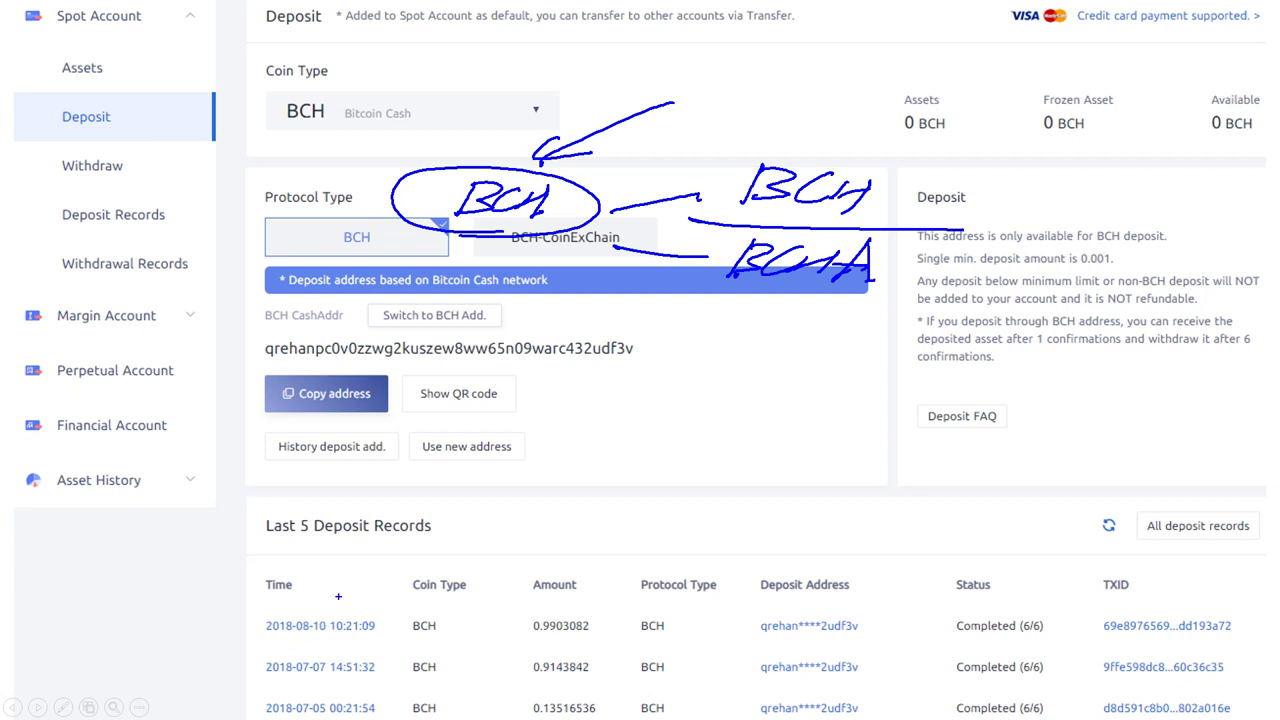
pyautogui.press('e')
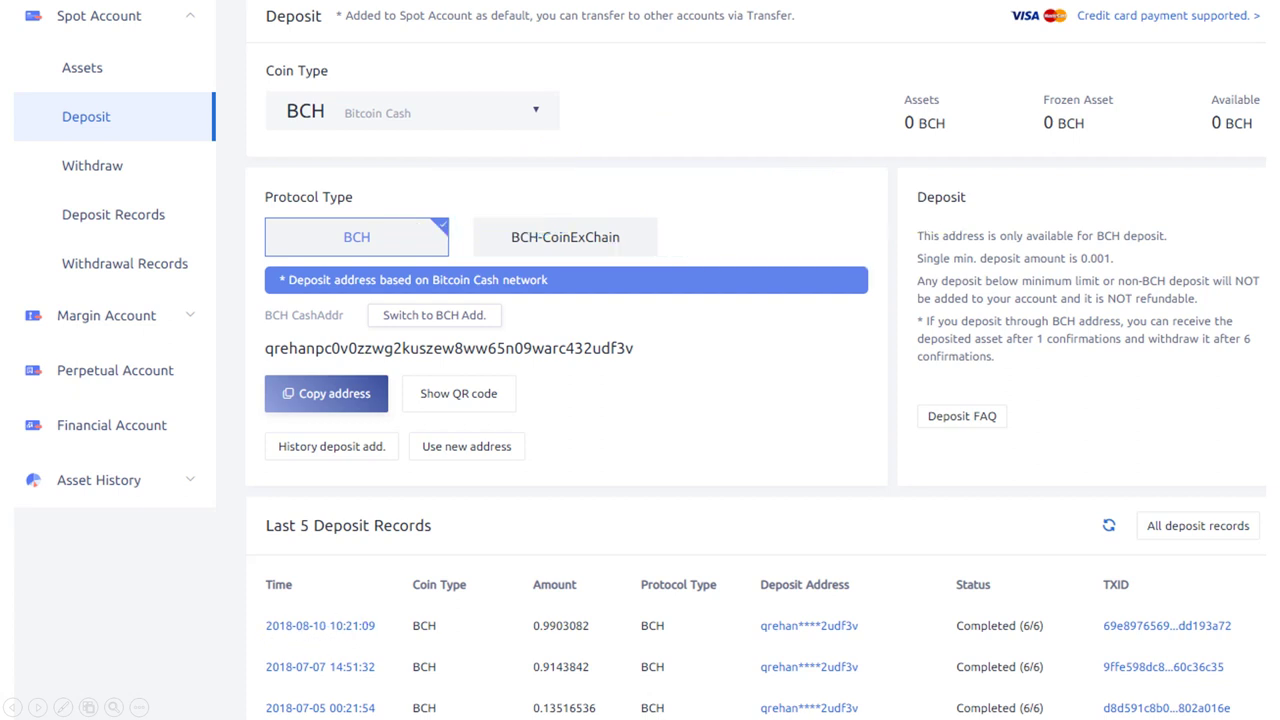
# - Write "Ledger Live BCH" with an arrow towards the deposit details, and write "Coin Ex" above the protocol type
pyautogui.moveTo(641, 89)
pyautogui.mouseDown()
pyautogui.moveTo(668, 112)
pyautogui.moveTo(757, 92)
pyautogui.moveTo(845, 101)
pyautogui.moveTo(852, 120)
pyautogui.moveTo(886, 110)
pyautogui.mouseUp()
pyautogui.moveTo(686, 122)
pyautogui.mouseDown()
pyautogui.moveTo(785, 142)
pyautogui.moveTo(796, 166)
pyautogui.mouseUp()
pyautogui.moveTo(708, 174)
pyautogui.mouseDown()
pyautogui.moveTo(514, 266)
pyautogui.moveTo(568, 258)
pyautogui.mouseUp()
pyautogui.moveTo(378, 152)
pyautogui.mouseDown()
pyautogui.moveTo(340, 186)
pyautogui.moveTo(430, 162)
pyautogui.moveTo(438, 186)
pyautogui.mouseUp()
pyautogui.moveTo(456, 178)
pyautogui.mouseDown()
pyautogui.moveTo(498, 160)
pyautogui.moveTo(534, 190)
pyautogui.mouseUp()
# - Circle the BCH protocol type and "Coin Ex", underline the deposit address, and erase all ink
pyautogui.moveTo(432, 222)
pyautogui.mouseDown()
pyautogui.moveTo(318, 230)
pyautogui.moveTo(400, 254)
pyautogui.mouseUp()
pyautogui.moveTo(245, 365); pyautogui.dragTo(466, 350)
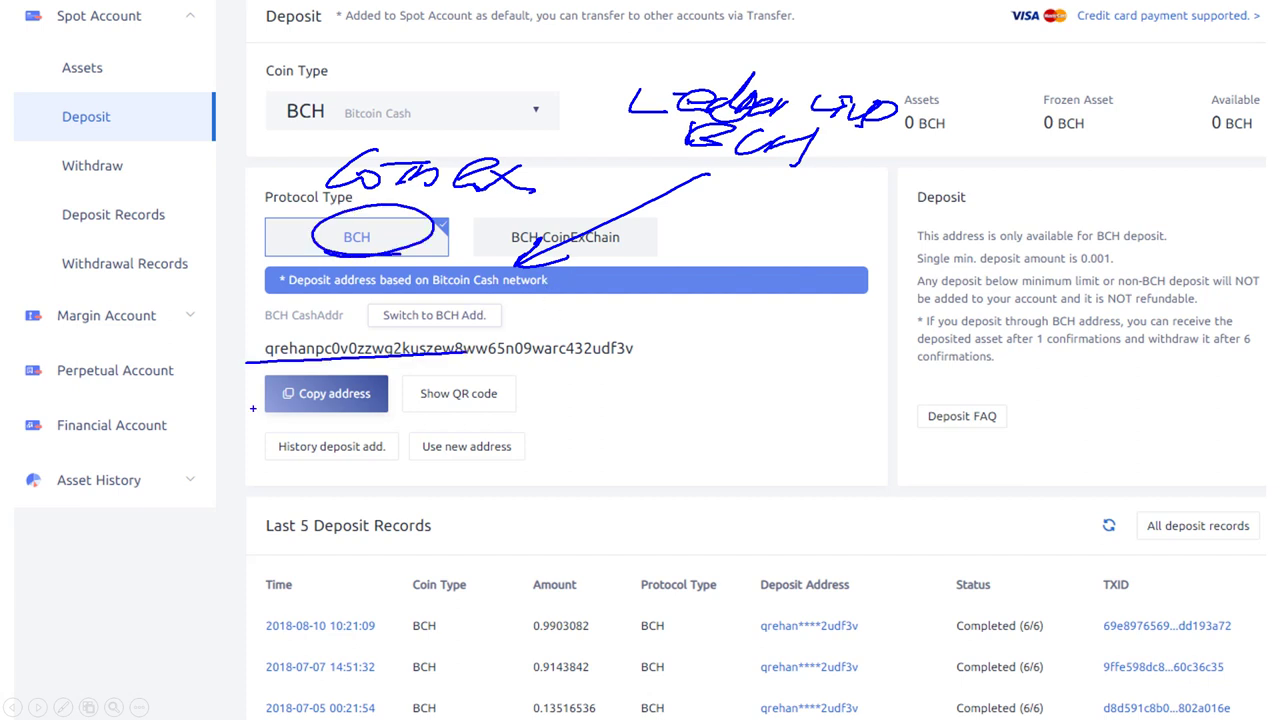
pyautogui.moveTo(400, 210)
pyautogui.mouseDown()
pyautogui.moveTo(262, 184)
pyautogui.moveTo(430, 207)
pyautogui.mouseUp()
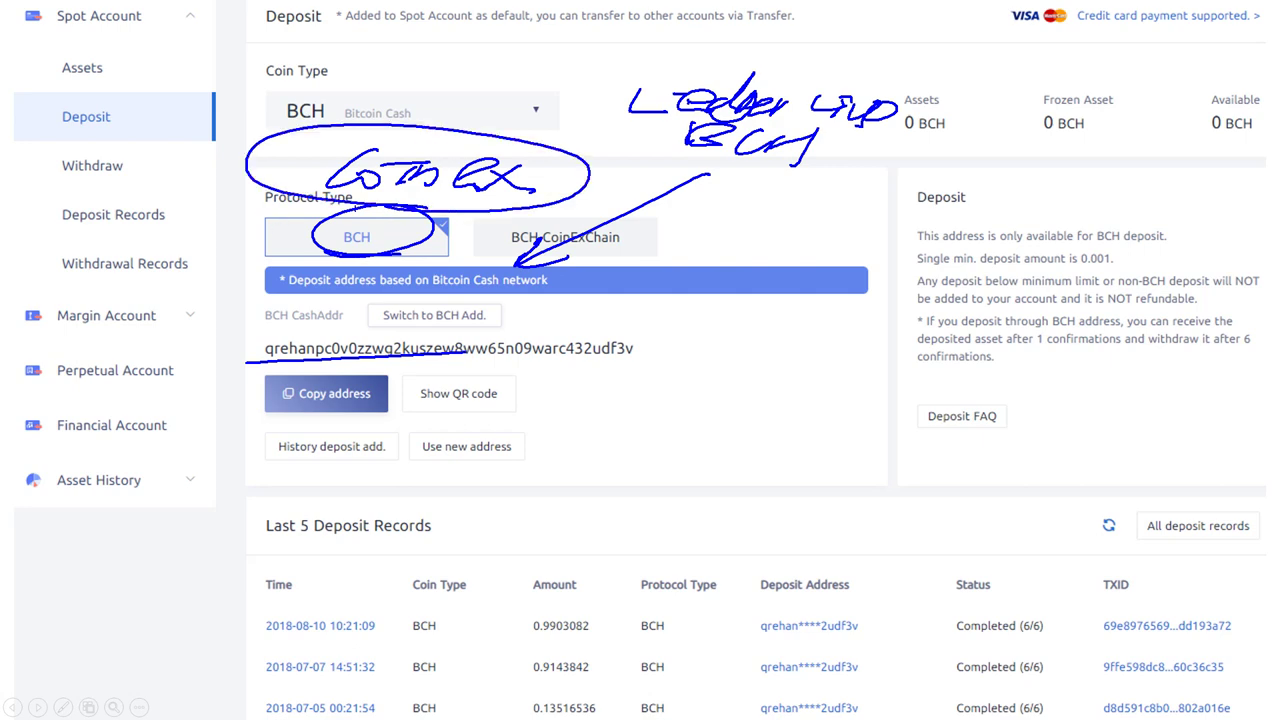
pyautogui.press('e')
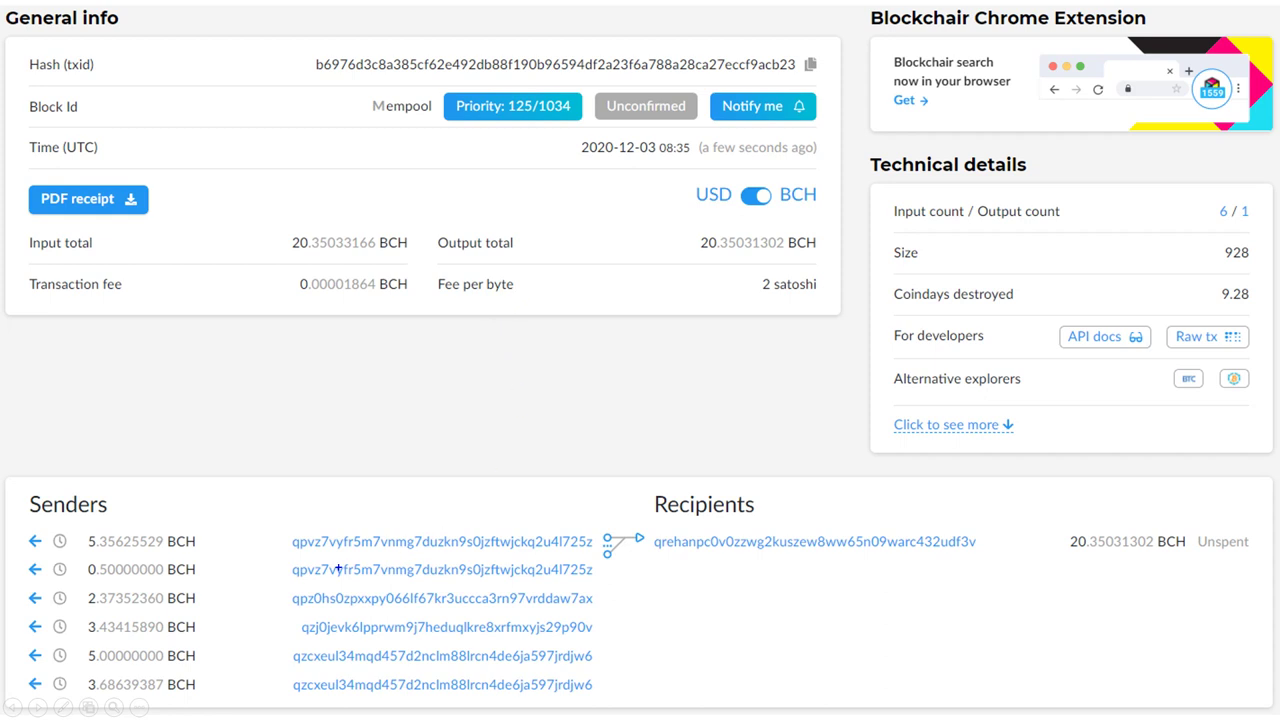
# - Underline the first sender address, mark the recipient address, and write a circled "Coinex" above the recipient
pyautogui.moveTo(295, 552); pyautogui.dragTo(494, 560)
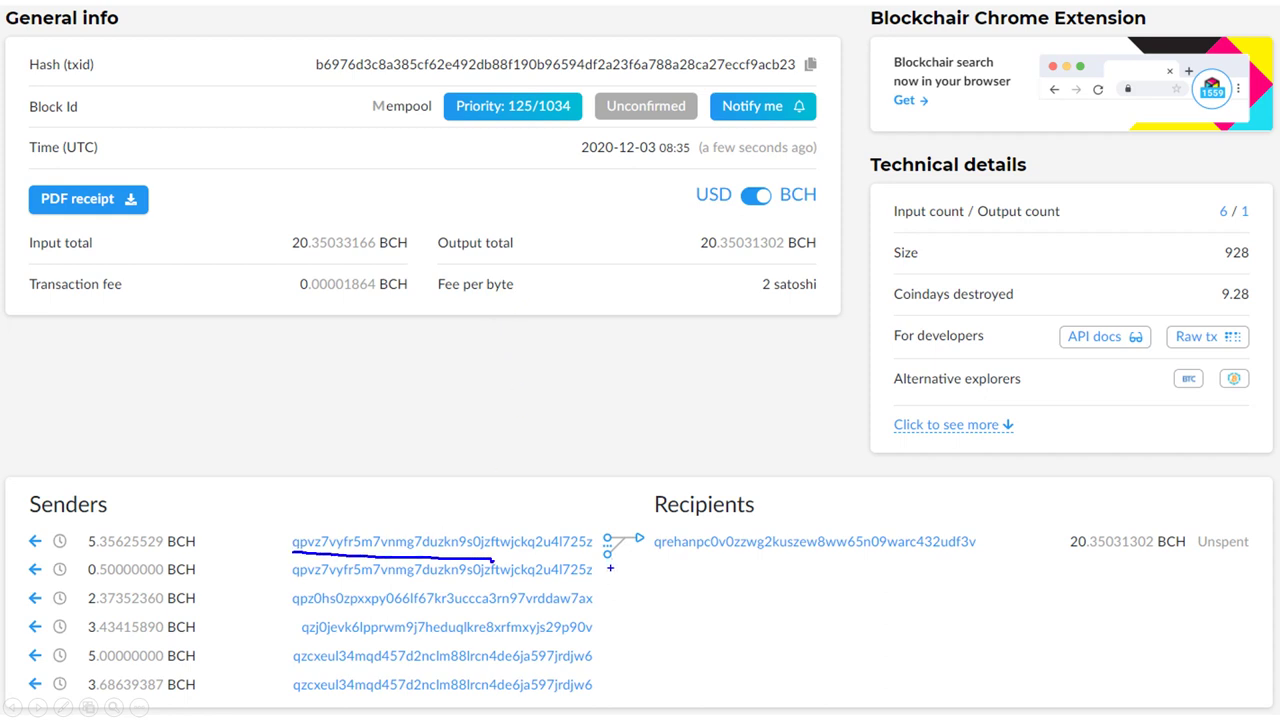
pyautogui.moveTo(610, 546)
pyautogui.mouseDown()
pyautogui.moveTo(600, 534)
pyautogui.moveTo(612, 538)
pyautogui.mouseUp()
pyautogui.moveTo(608, 545)
pyautogui.mouseDown()
pyautogui.moveTo(890, 560)
pyautogui.moveTo(944, 532)
pyautogui.mouseUp()
pyautogui.moveTo(836, 500)
pyautogui.mouseDown()
pyautogui.moveTo(810, 508)
pyautogui.moveTo(980, 512)
pyautogui.moveTo(905, 524)
pyautogui.mouseUp()
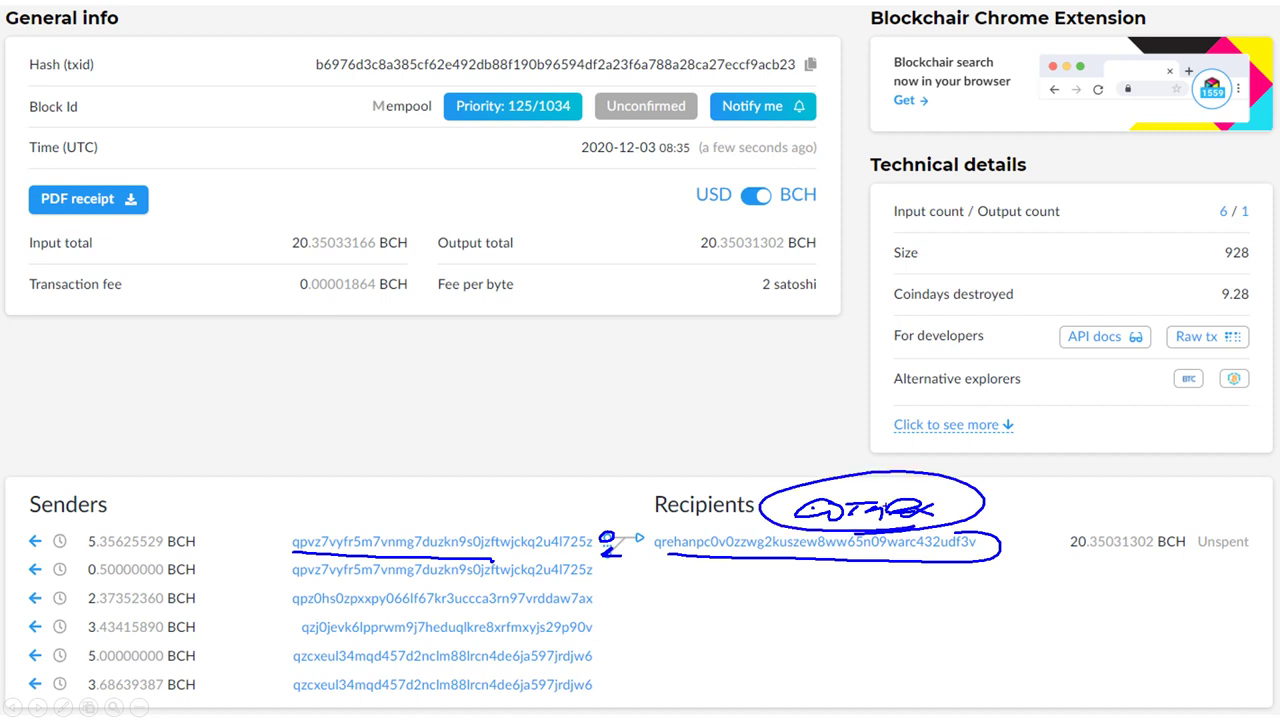
# - Underline the received BCH amount, circle the transaction time, and erase all ink from the slide
pyautogui.moveTo(1066, 562); pyautogui.dragTo(1200, 562)
pyautogui.moveTo(578, 158)
pyautogui.mouseDown()
pyautogui.moveTo(674, 170)
pyautogui.moveTo(670, 126)
pyautogui.moveTo(612, 174)
pyautogui.mouseUp()
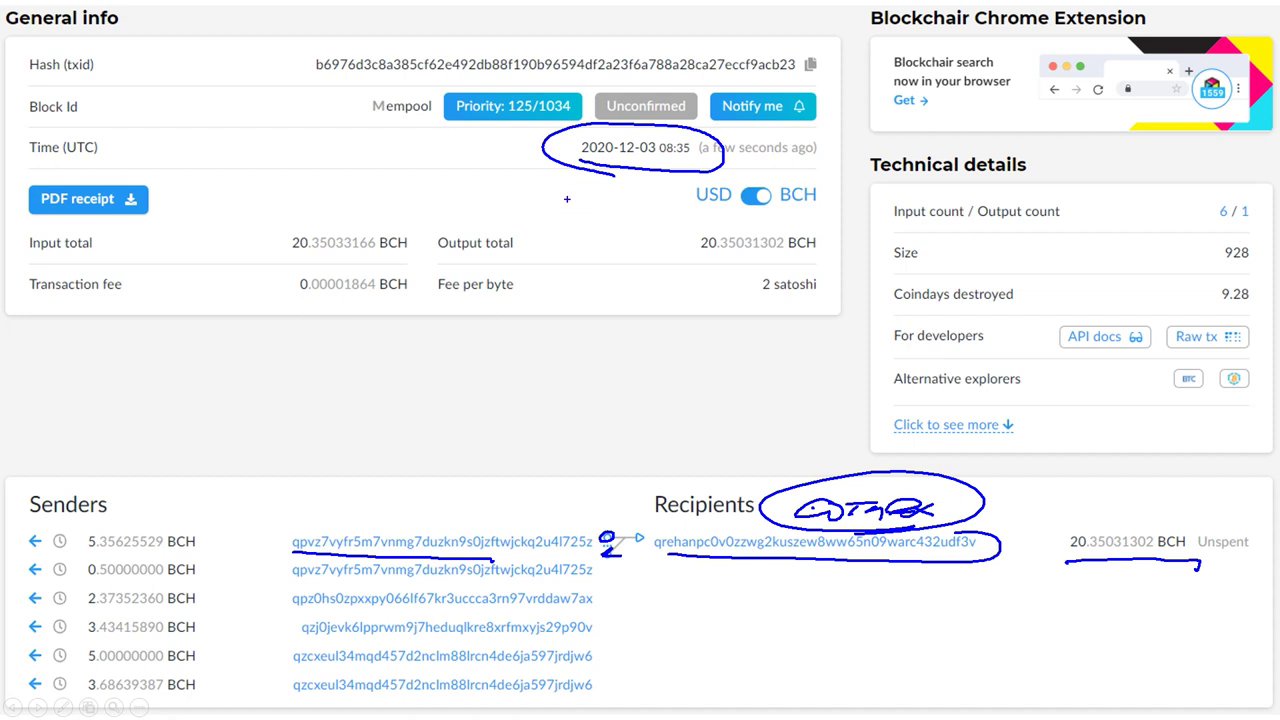
pyautogui.press('e')
# - Advance to the BCHA deposit slide, circle the BCHA coin type, and mark the deposit record's time, coin type and amount
pyautogui.press('Right')
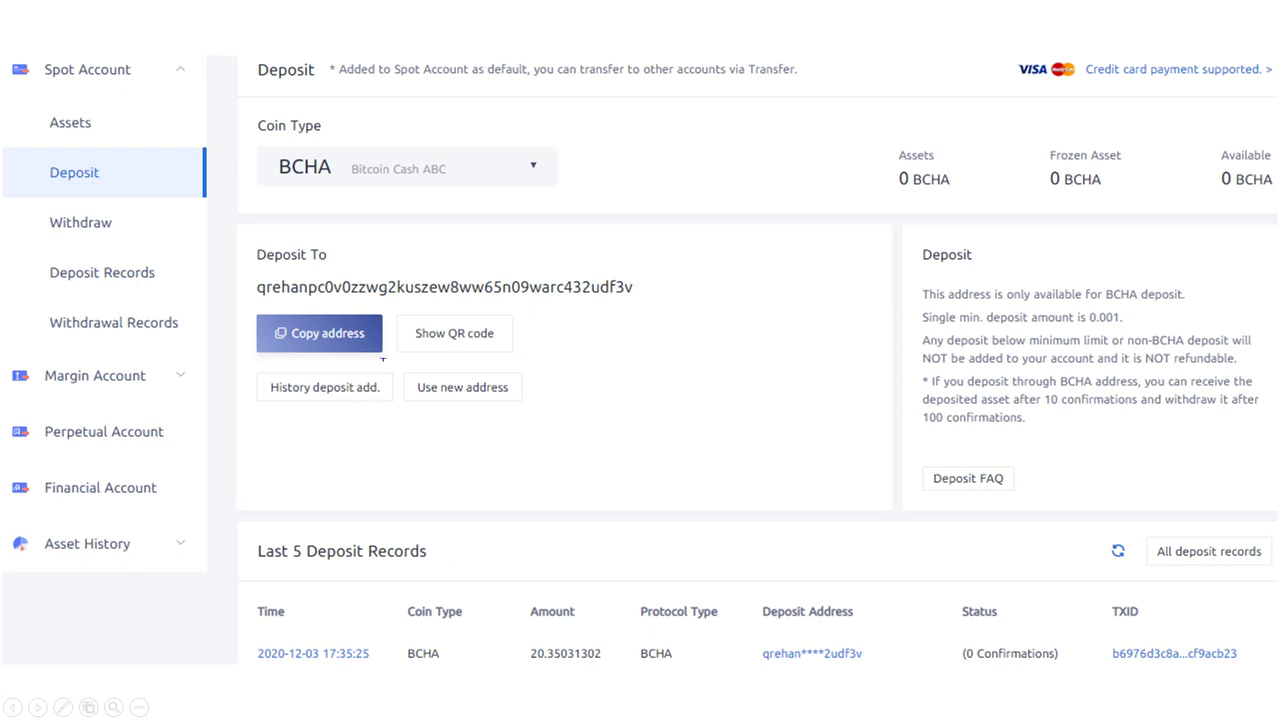
pyautogui.moveTo(270, 188)
pyautogui.mouseDown()
pyautogui.moveTo(486, 165)
pyautogui.moveTo(224, 162)
pyautogui.moveTo(302, 192)
pyautogui.mouseUp()
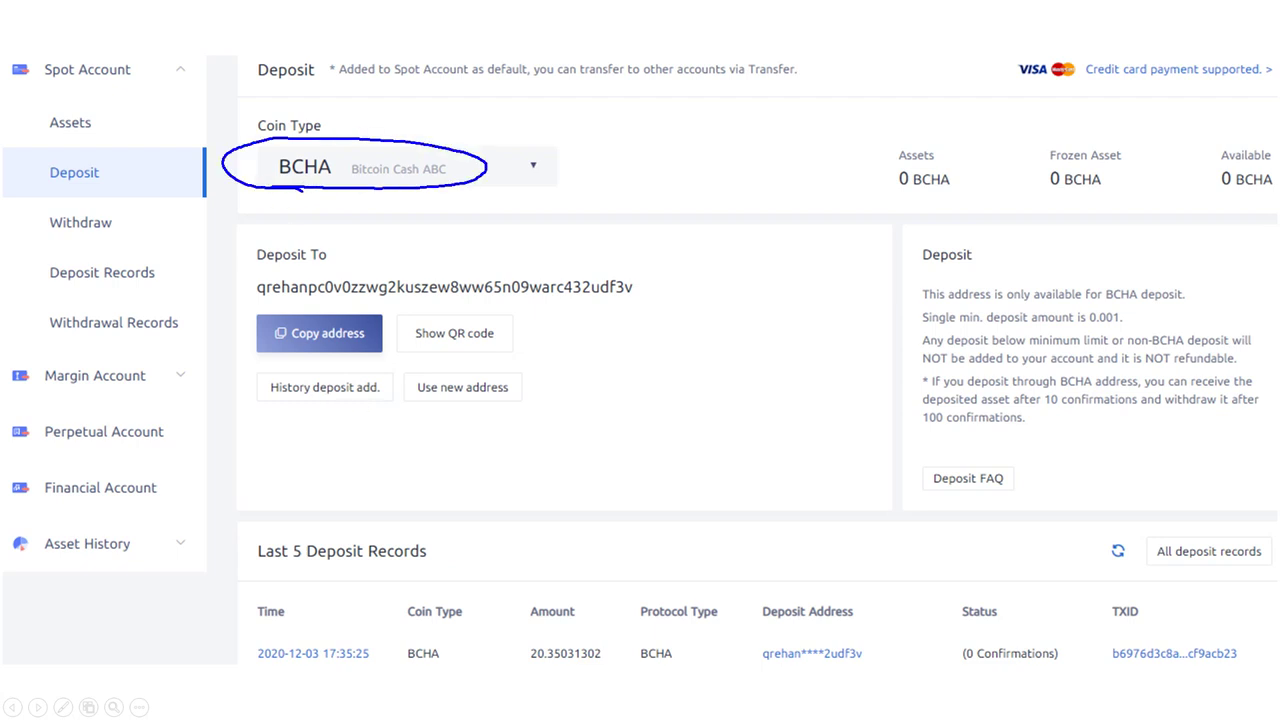
pyautogui.moveTo(246, 673)
pyautogui.mouseDown()
pyautogui.moveTo(360, 668)
pyautogui.moveTo(345, 624)
pyautogui.moveTo(288, 670)
pyautogui.mouseUp()
pyautogui.moveTo(398, 676); pyautogui.dragTo(434, 670)
pyautogui.moveTo(535, 668)
pyautogui.mouseDown()
pyautogui.moveTo(566, 672)
pyautogui.moveTo(560, 631)
pyautogui.moveTo(540, 676)
pyautogui.moveTo(734, 678)
pyautogui.mouseUp()
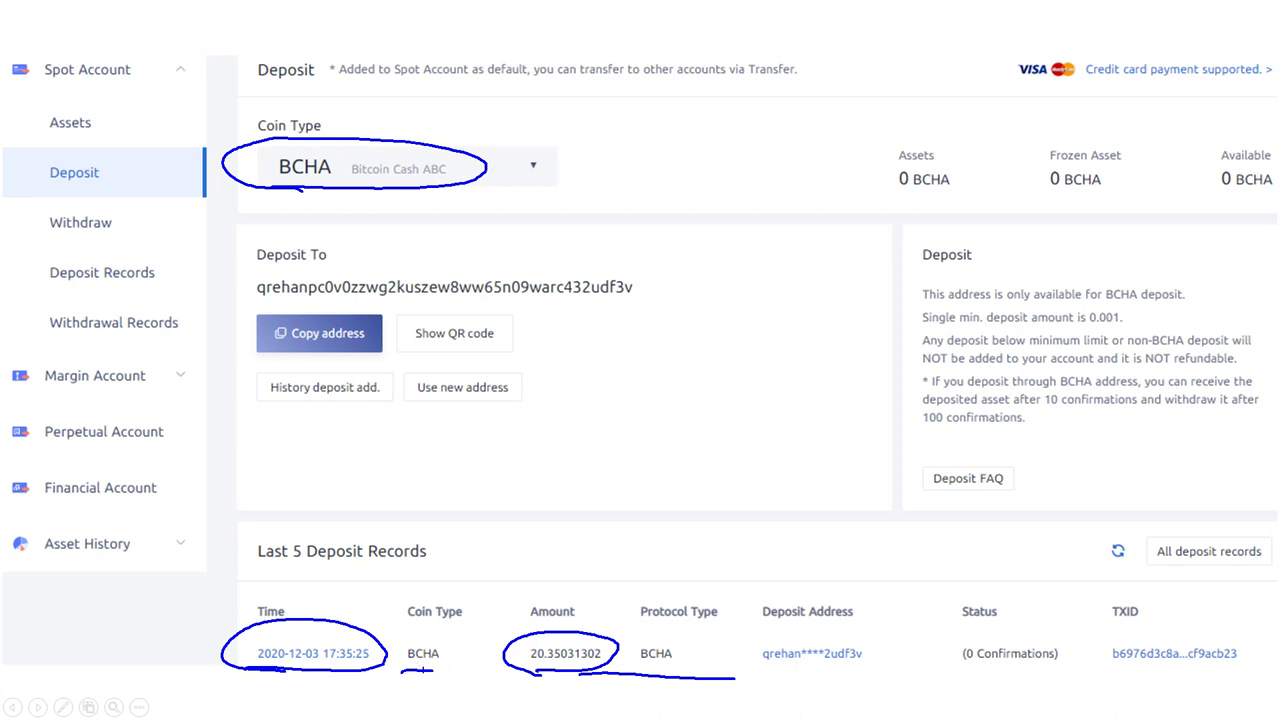
# - Move through the slides to the BCH deposit record and mark its time, coin type and amount
pyautogui.press('Right')
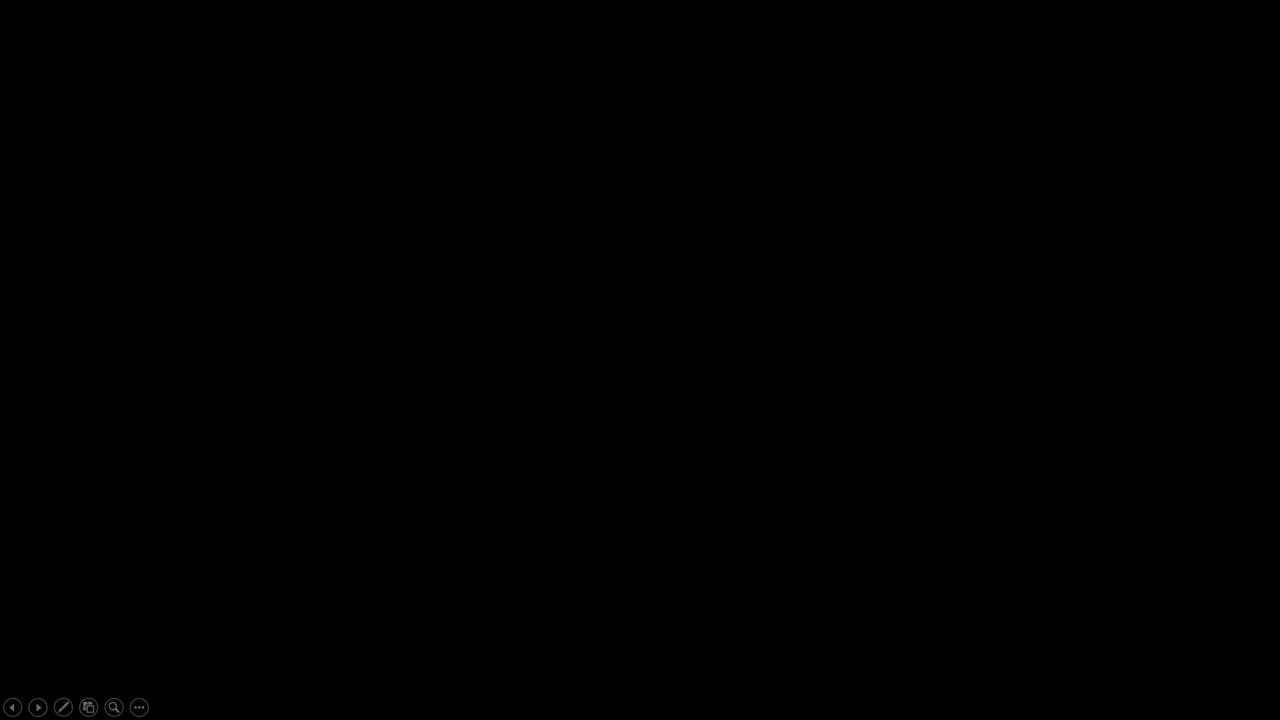
pyautogui.press('Right')
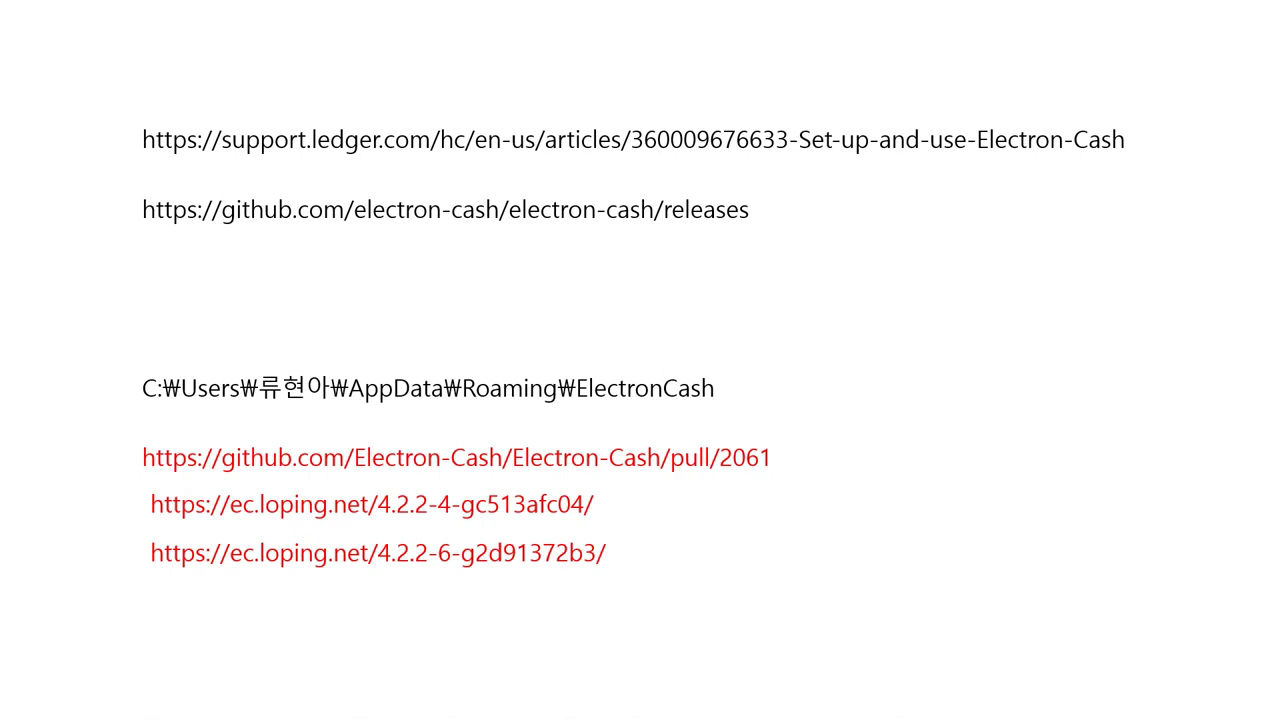
pyautogui.press('Right')
pyautogui.press('Right')
pyautogui.press('Left')
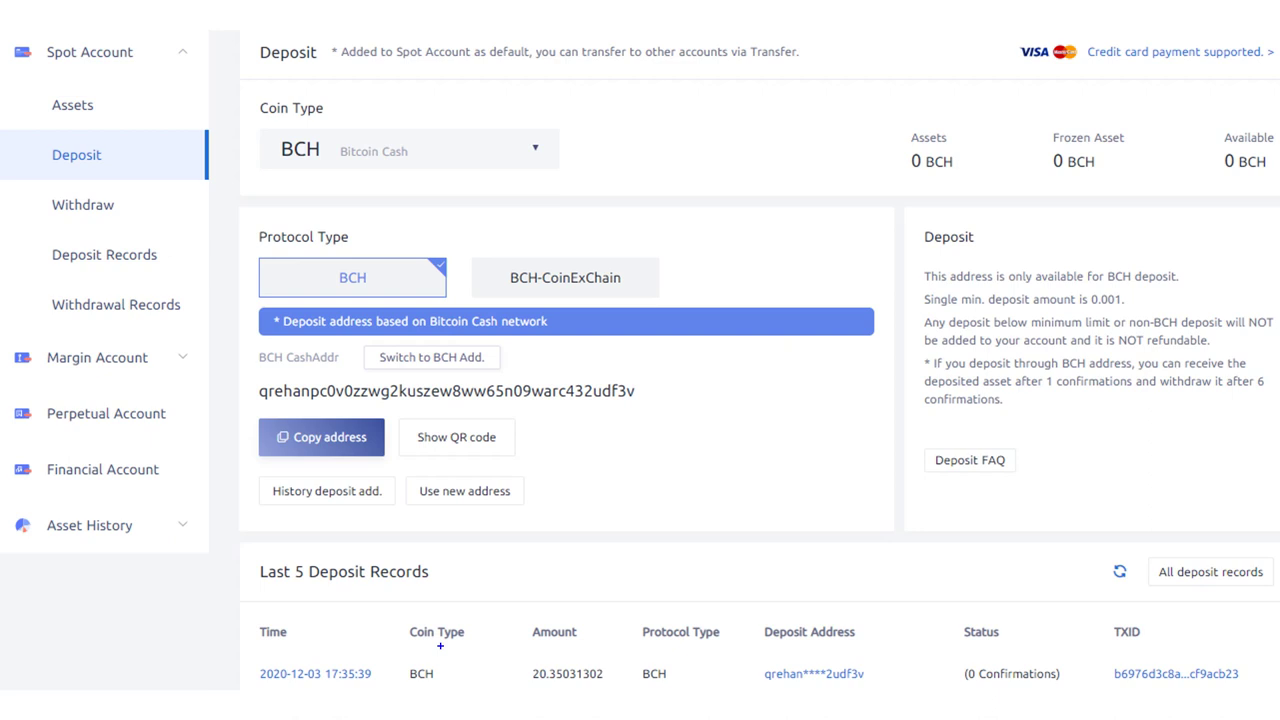
pyautogui.moveTo(270, 695)
pyautogui.mouseDown()
pyautogui.moveTo(390, 682)
pyautogui.moveTo(232, 680)
pyautogui.moveTo(258, 690)
pyautogui.mouseUp()
pyautogui.moveTo(398, 690)
pyautogui.mouseDown()
pyautogui.moveTo(442, 676)
pyautogui.moveTo(400, 686)
pyautogui.mouseUp()
pyautogui.moveTo(536, 690); pyautogui.dragTo(598, 675)
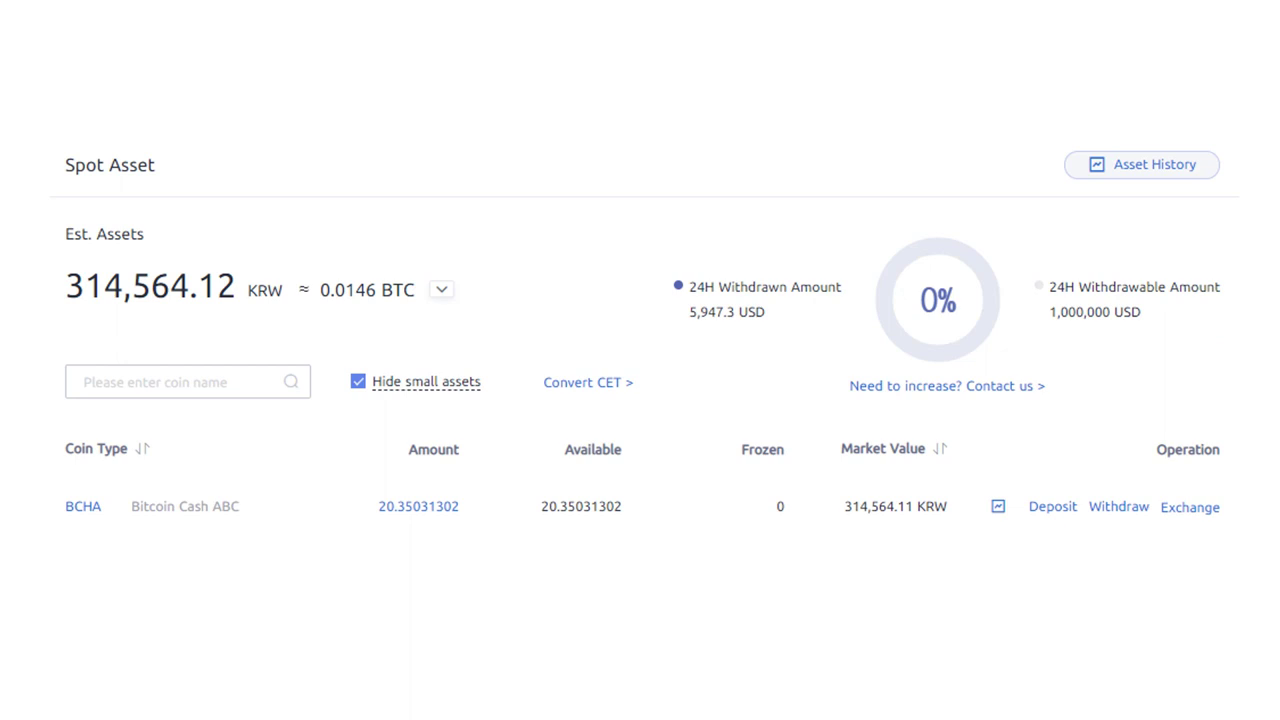
# - On the Spot Asset slide, circle the BCHA coin type and underline its amount
pyautogui.moveTo(62, 524)
pyautogui.mouseDown()
pyautogui.moveTo(125, 490)
pyautogui.moveTo(86, 522)
pyautogui.mouseUp()
pyautogui.moveTo(360, 531); pyautogui.dragTo(475, 536)
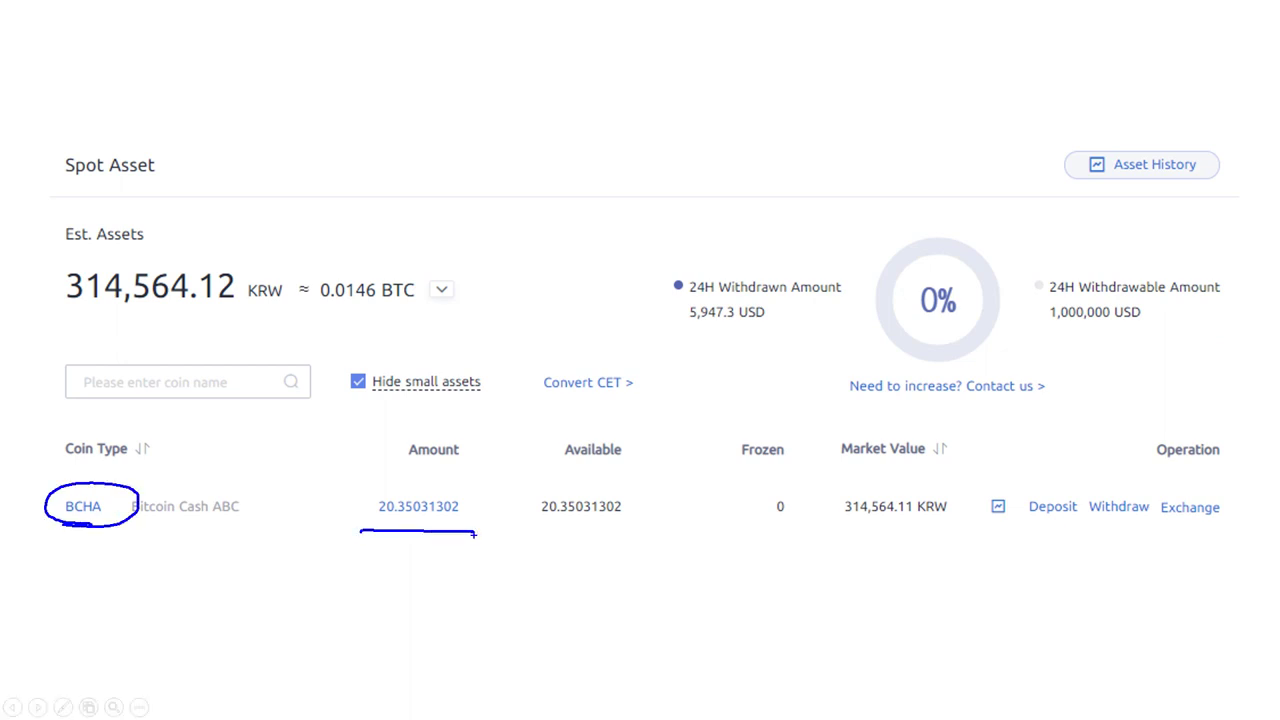
# - Advance to the BCH deposit slide, circle the deposit record's BCH coin type, and draw a line up from it
pyautogui.press('Right')
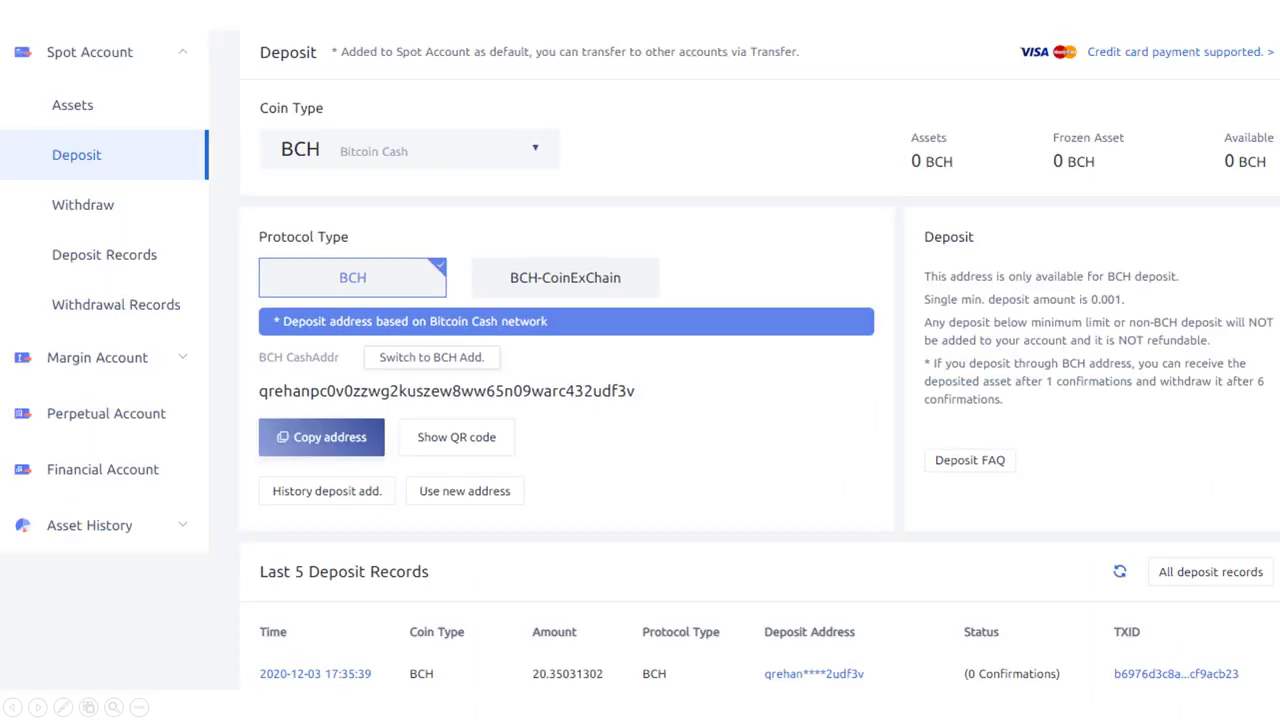
pyautogui.moveTo(400, 672)
pyautogui.mouseDown()
pyautogui.moveTo(404, 690)
pyautogui.moveTo(466, 662)
pyautogui.moveTo(395, 680)
pyautogui.mouseUp()
pyautogui.moveTo(455, 640); pyautogui.dragTo(590, 574)
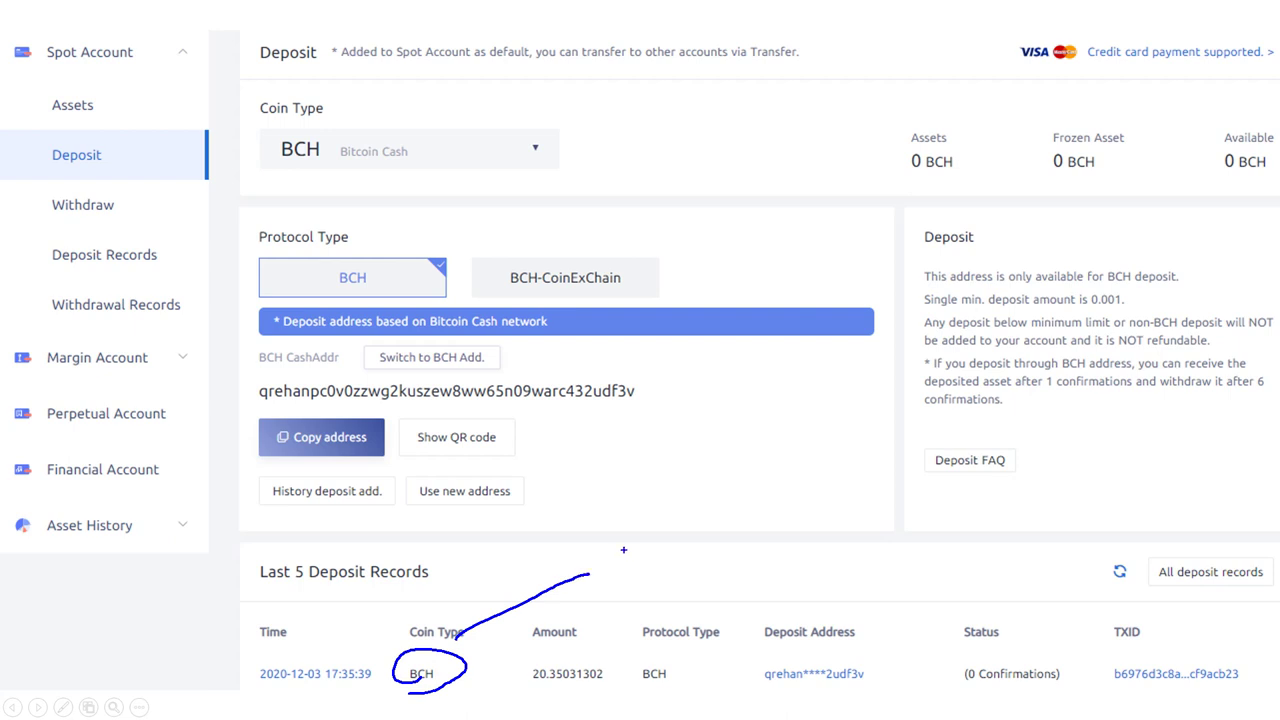
# - Handwrite the exchange names "upbit" and "coinone" at the end of the line from the BCH coin type
pyautogui.moveTo(623, 483); pyautogui.dragTo(650, 485)
pyautogui.moveTo(667, 483); pyautogui.dragTo(648, 530)
pyautogui.moveTo(655, 496)
pyautogui.mouseDown()
pyautogui.moveTo(704, 466)
pyautogui.moveTo(768, 476)
pyautogui.mouseUp()
pyautogui.moveTo(760, 476); pyautogui.dragTo(730, 510)
pyautogui.moveTo(658, 540)
pyautogui.mouseDown()
pyautogui.moveTo(664, 558)
pyautogui.moveTo(788, 548)
pyautogui.mouseUp()
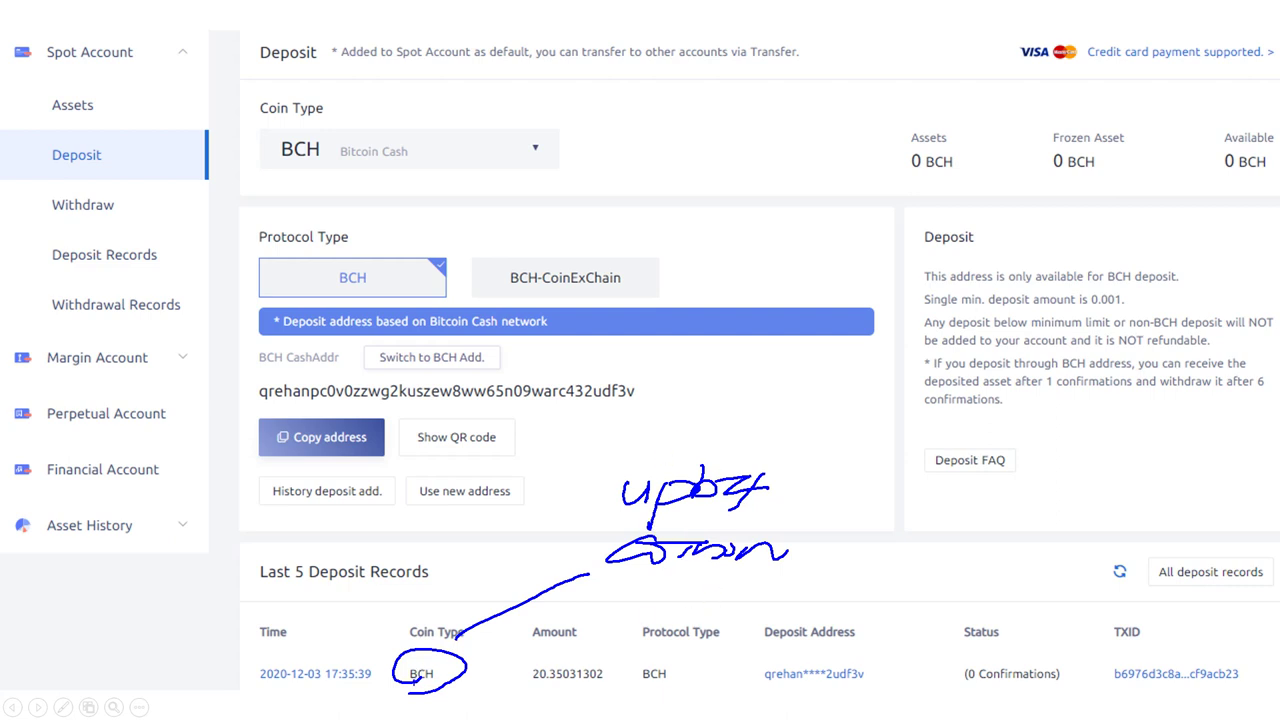
# - Handwrite a note starting with "3.4" beneath the two exchange names on the BCH deposit slide
pyautogui.moveTo(715, 590)
pyautogui.mouseDown()
pyautogui.moveTo(738, 604)
pyautogui.moveTo(712, 620)
pyautogui.mouseUp()
pyautogui.click(757, 616)
pyautogui.moveTo(806, 590); pyautogui.dragTo(866, 614)
pyautogui.moveTo(862, 588)
pyautogui.mouseDown()
pyautogui.moveTo(890, 590)
pyautogui.moveTo(890, 606)
pyautogui.mouseUp()
pyautogui.moveTo(904, 580)
pyautogui.mouseDown()
pyautogui.moveTo(906, 594)
pyautogui.moveTo(922, 590)
pyautogui.mouseUp()
pyautogui.moveTo(872, 616); pyautogui.dragTo(910, 620)
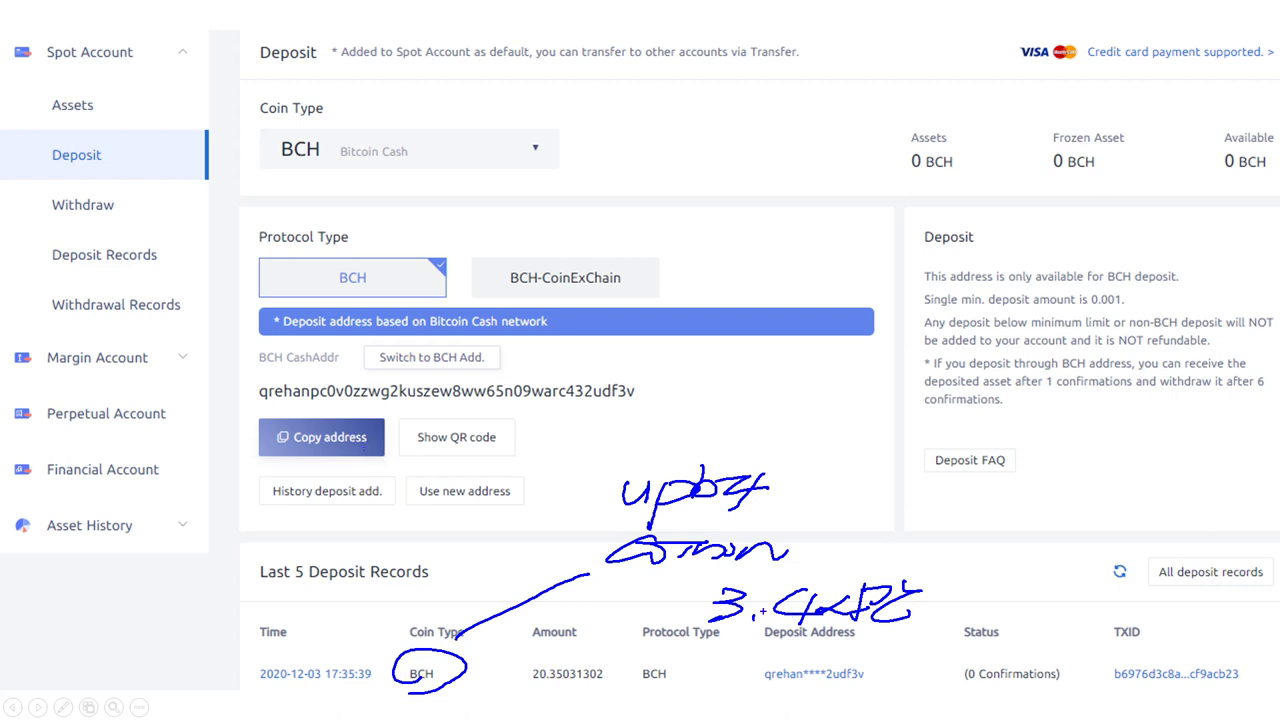
# - Circle the BCH amount and handwritten notes, and draw arrows to "upbit" and the BCH CashAddr deposit address
pyautogui.moveTo(534, 666)
pyautogui.mouseDown()
pyautogui.moveTo(538, 690)
pyautogui.moveTo(608, 682)
pyautogui.moveTo(534, 650)
pyautogui.moveTo(545, 688)
pyautogui.mouseUp()
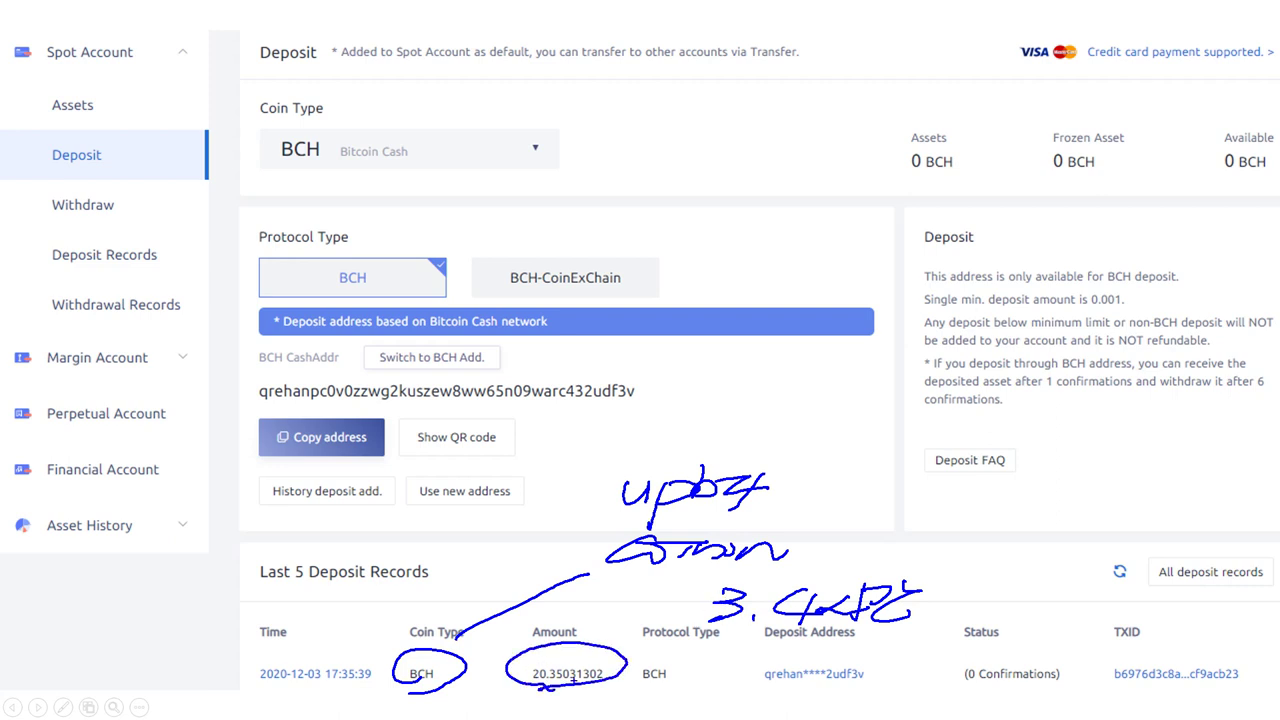
pyautogui.moveTo(641, 521)
pyautogui.mouseDown()
pyautogui.moveTo(760, 518)
pyautogui.moveTo(640, 519)
pyautogui.mouseUp()
pyautogui.moveTo(512, 588)
pyautogui.mouseDown()
pyautogui.moveTo(597, 517)
pyautogui.moveTo(638, 515)
pyautogui.mouseUp()
pyautogui.moveTo(634, 522); pyautogui.dragTo(624, 536)
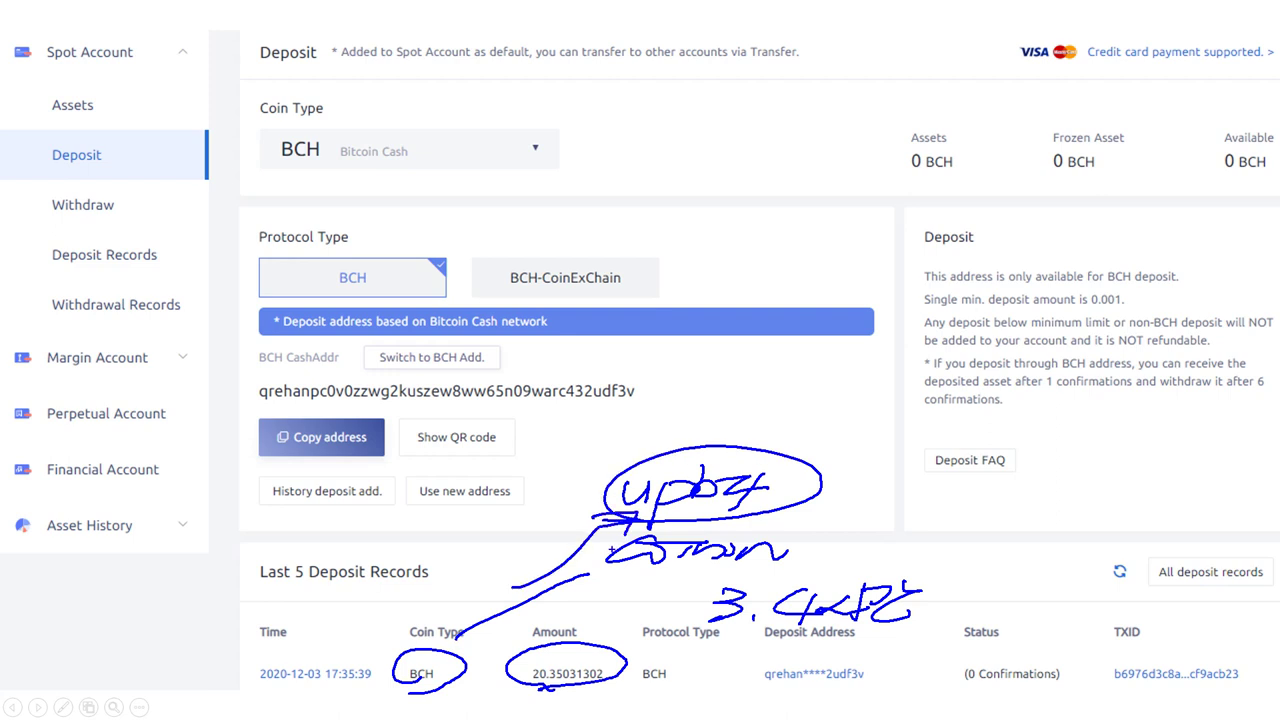
pyautogui.moveTo(655, 575); pyautogui.dragTo(650, 572)
pyautogui.moveTo(746, 622)
pyautogui.mouseDown()
pyautogui.moveTo(930, 602)
pyautogui.moveTo(740, 618)
pyautogui.mouseUp()
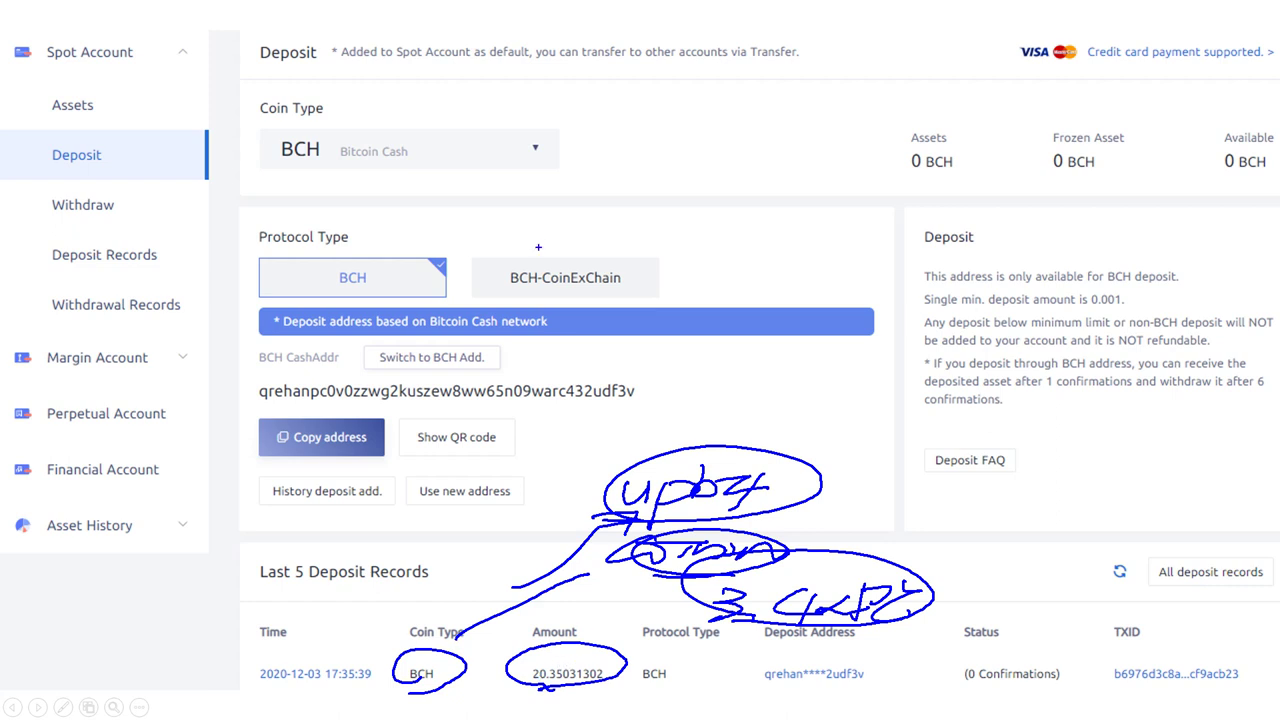
pyautogui.moveTo(519, 224)
pyautogui.mouseDown()
pyautogui.moveTo(370, 356)
pyautogui.moveTo(352, 348)
pyautogui.moveTo(404, 358)
pyautogui.mouseUp()
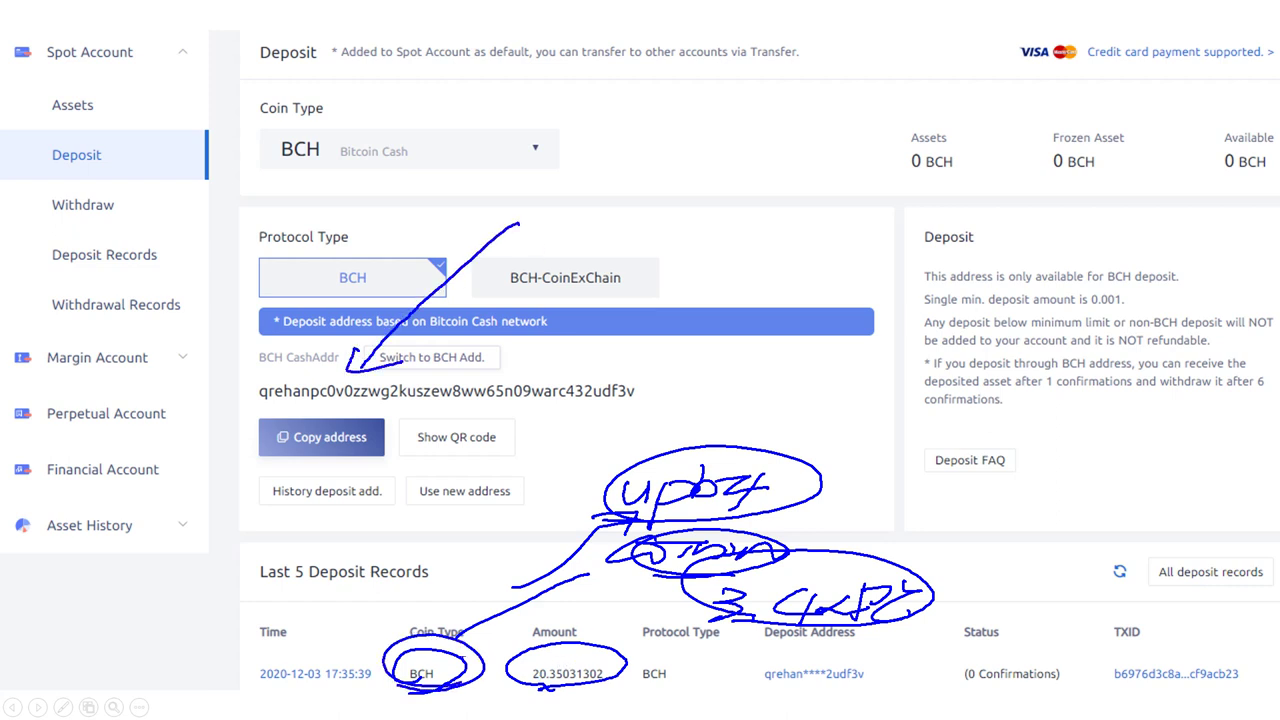
# - Go to the Spot Asset slide without ink, circle BCHA, handwrite "CoinEx" above the asset value, and erase the ink
pyautogui.press('e')
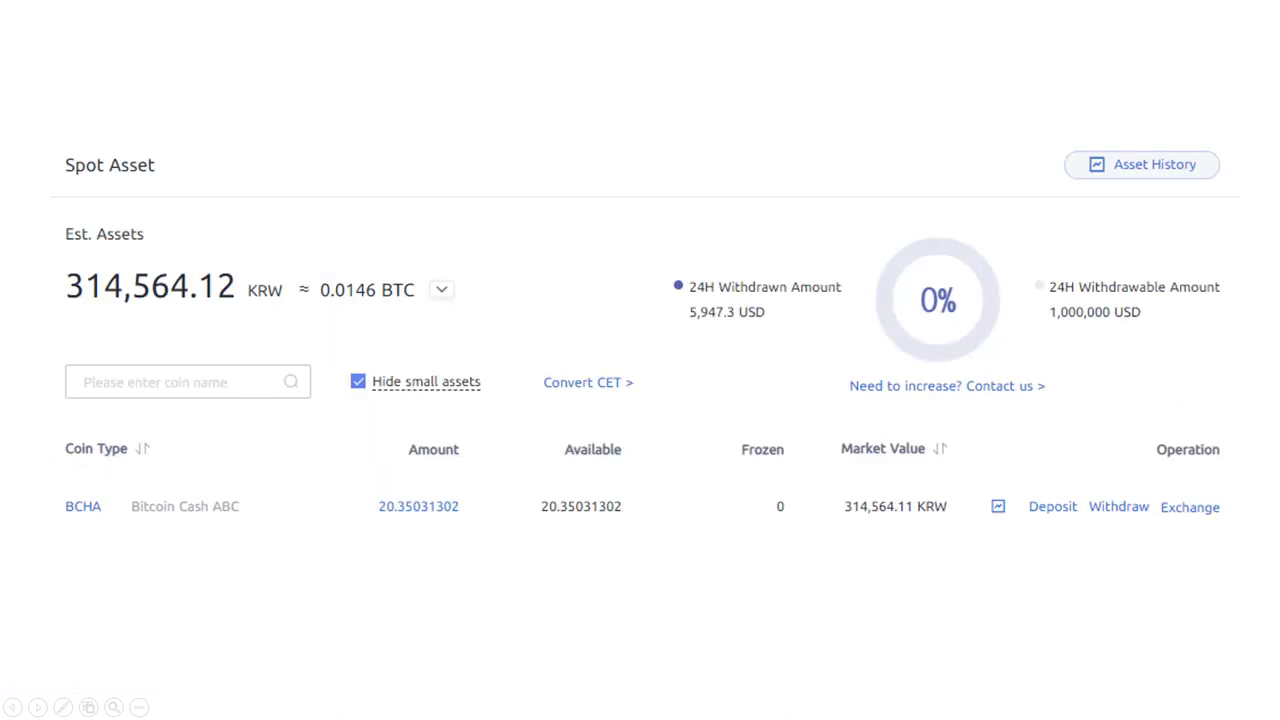
pyautogui.moveTo(65, 531)
pyautogui.mouseDown()
pyautogui.moveTo(137, 514)
pyautogui.moveTo(110, 535)
pyautogui.mouseUp()
pyautogui.moveTo(306, 224)
pyautogui.mouseDown()
pyautogui.moveTo(294, 223)
pyautogui.moveTo(320, 242)
pyautogui.moveTo(428, 240)
pyautogui.mouseUp()
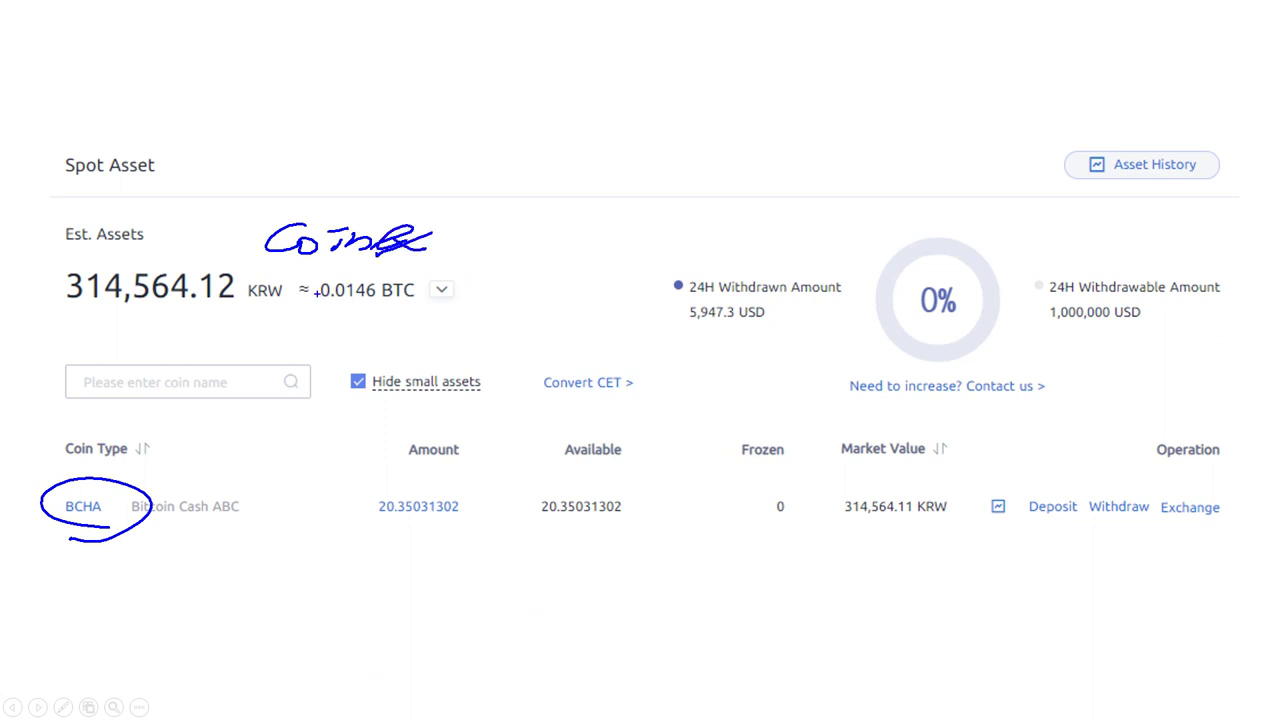
pyautogui.press('e')
# - Underline BCHA, handwrite a note starting with "4.5" below the row, circle the BCHA amount, and erase the ink
pyautogui.moveTo(55, 524); pyautogui.dragTo(123, 527)
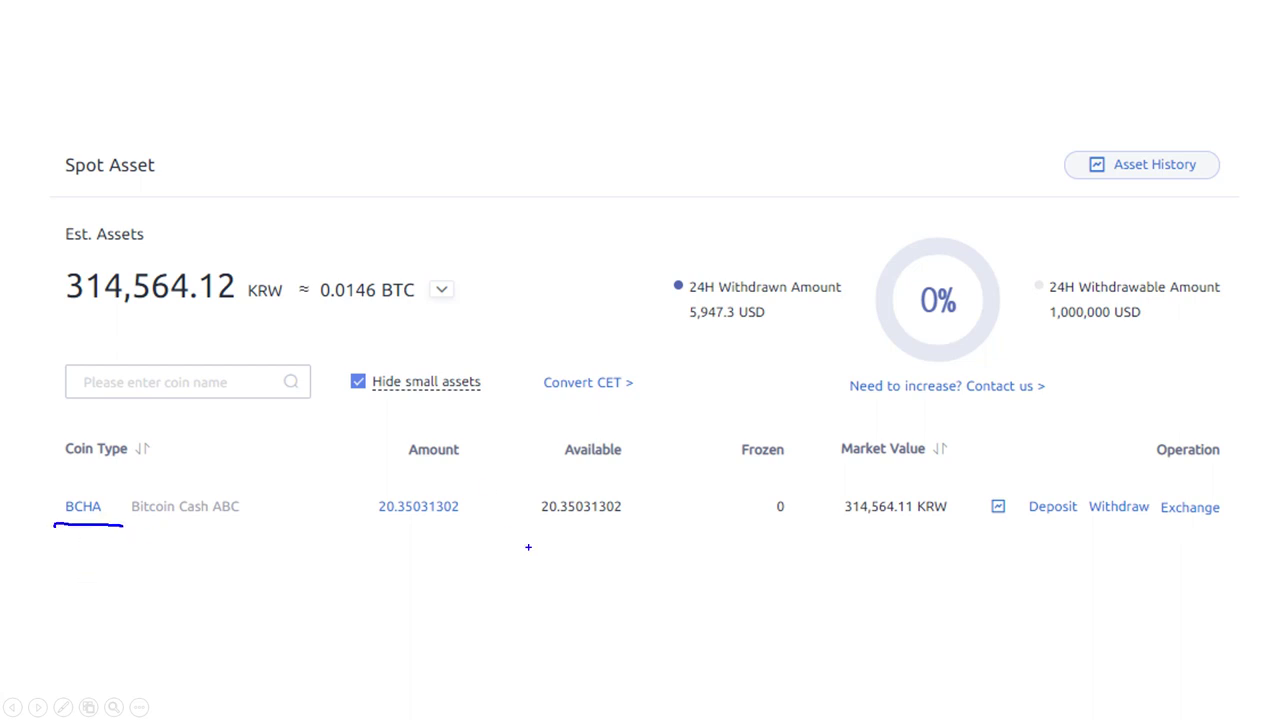
pyautogui.moveTo(528, 535)
pyautogui.mouseDown()
pyautogui.moveTo(505, 549)
pyautogui.moveTo(545, 548)
pyautogui.mouseUp()
pyautogui.moveTo(523, 538); pyautogui.dragTo(522, 569)
pyautogui.click(546, 563)
pyautogui.moveTo(591, 539); pyautogui.dragTo(557, 565)
pyautogui.moveTo(630, 542)
pyautogui.mouseDown()
pyautogui.moveTo(642, 561)
pyautogui.moveTo(688, 548)
pyautogui.moveTo(700, 576)
pyautogui.moveTo(655, 563)
pyautogui.mouseUp()
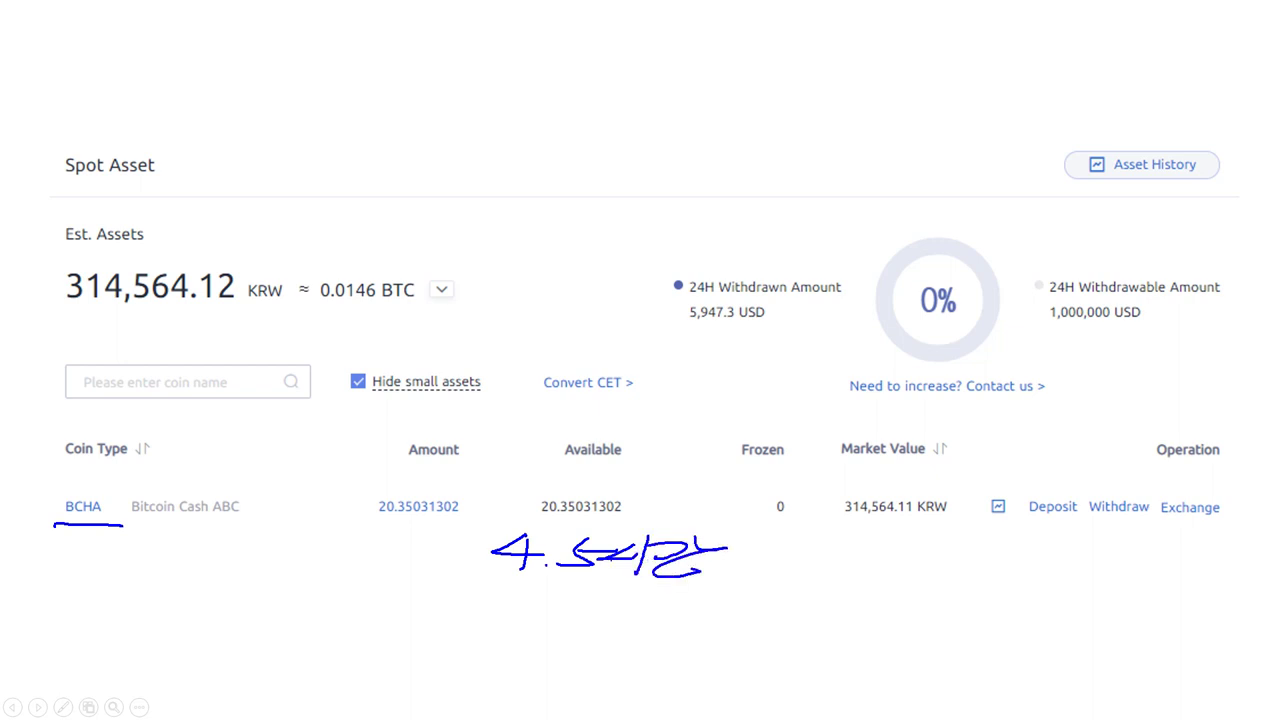
pyautogui.moveTo(351, 520); pyautogui.dragTo(406, 526)
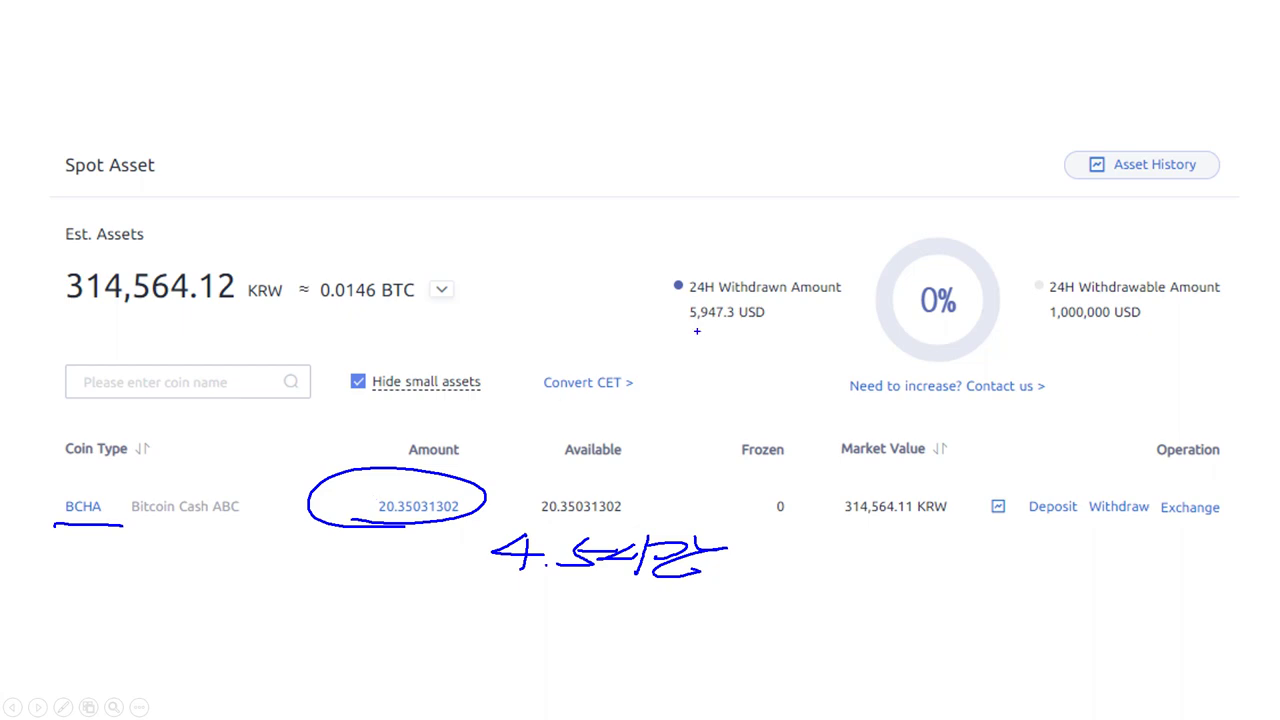
pyautogui.press('e')
# - Switch to the CoinEx assets page in the browser and circle the CoinEx logo and the estimated total assets
pyautogui.hotkey('alt', 'Tab')
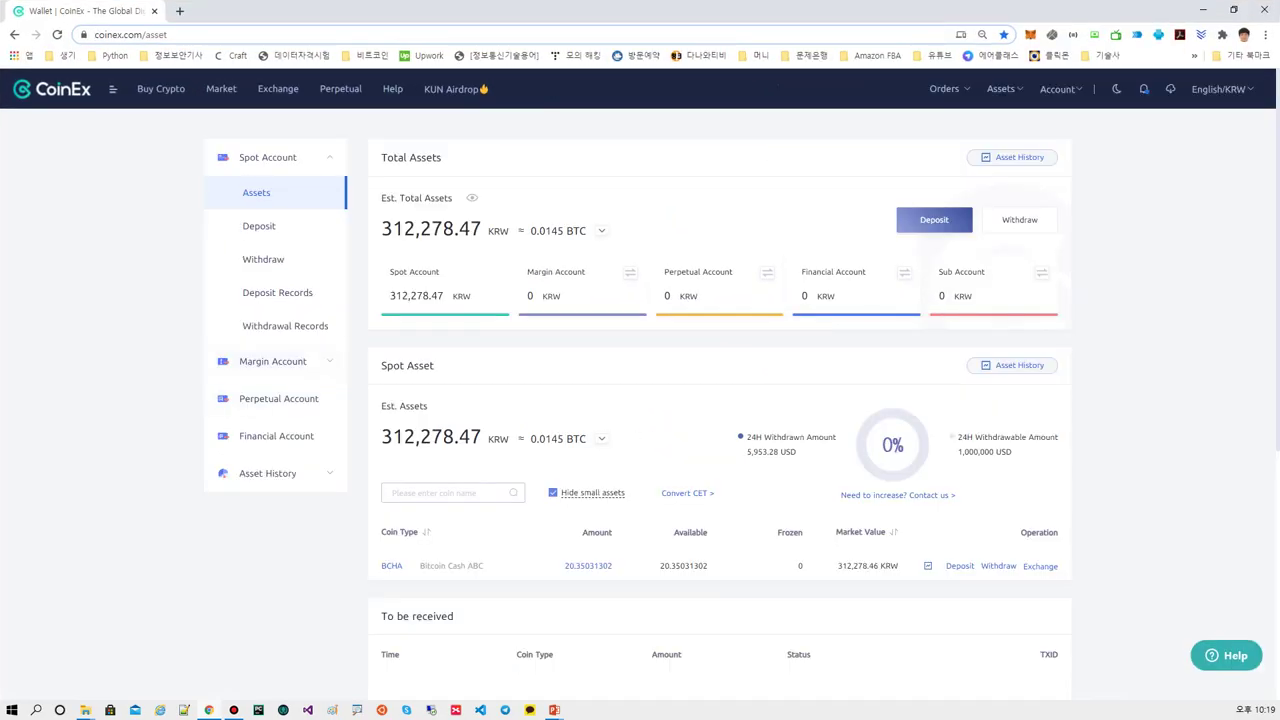
pyautogui.moveTo(68, 112)
pyautogui.mouseDown()
pyautogui.moveTo(104, 110)
pyautogui.moveTo(3, 112)
pyautogui.moveTo(57, 123)
pyautogui.mouseUp()
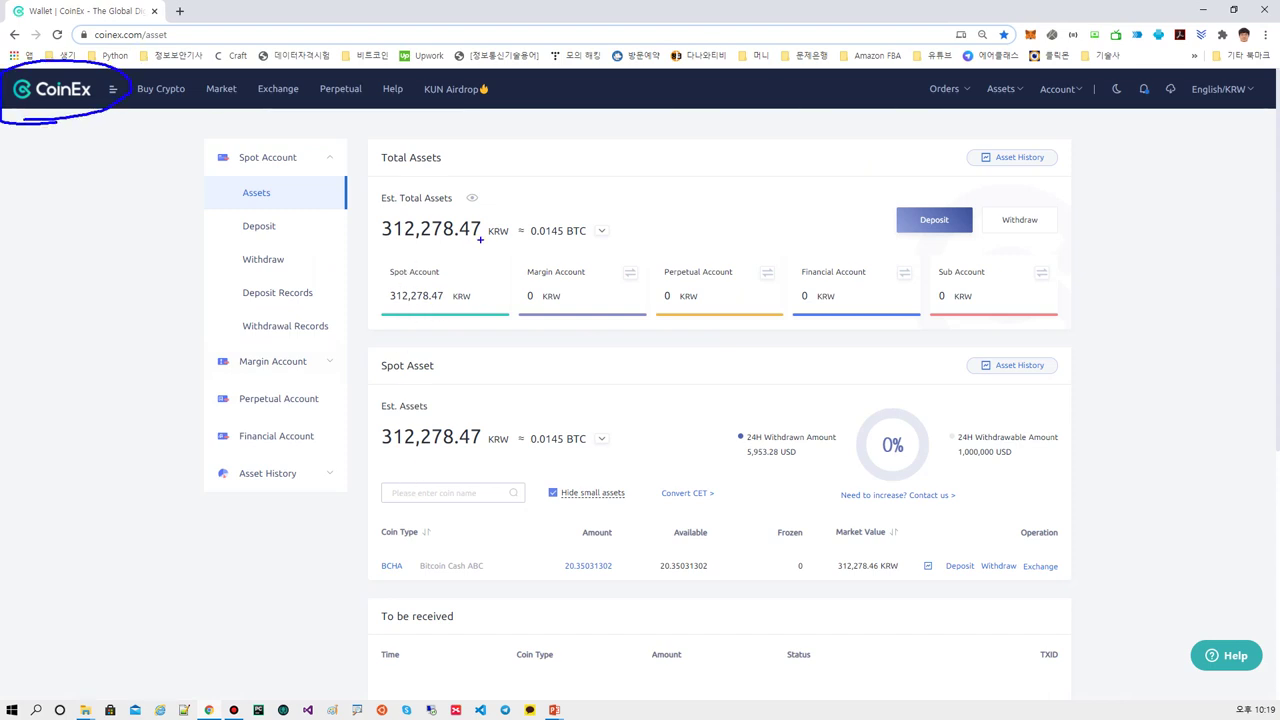
pyautogui.moveTo(415, 257)
pyautogui.mouseDown()
pyautogui.moveTo(476, 250)
pyautogui.moveTo(443, 193)
pyautogui.moveTo(424, 254)
pyautogui.mouseUp()
# - Handwrite "20.35" and a circled "4.5" beside Spot Asset, underline the estimated total assets, and clear the drawing
pyautogui.moveTo(492, 357)
pyautogui.mouseDown()
pyautogui.moveTo(578, 378)
pyautogui.moveTo(640, 355)
pyautogui.mouseUp()
pyautogui.click(557, 377)
pyautogui.moveTo(365, 258); pyautogui.dragTo(497, 248)
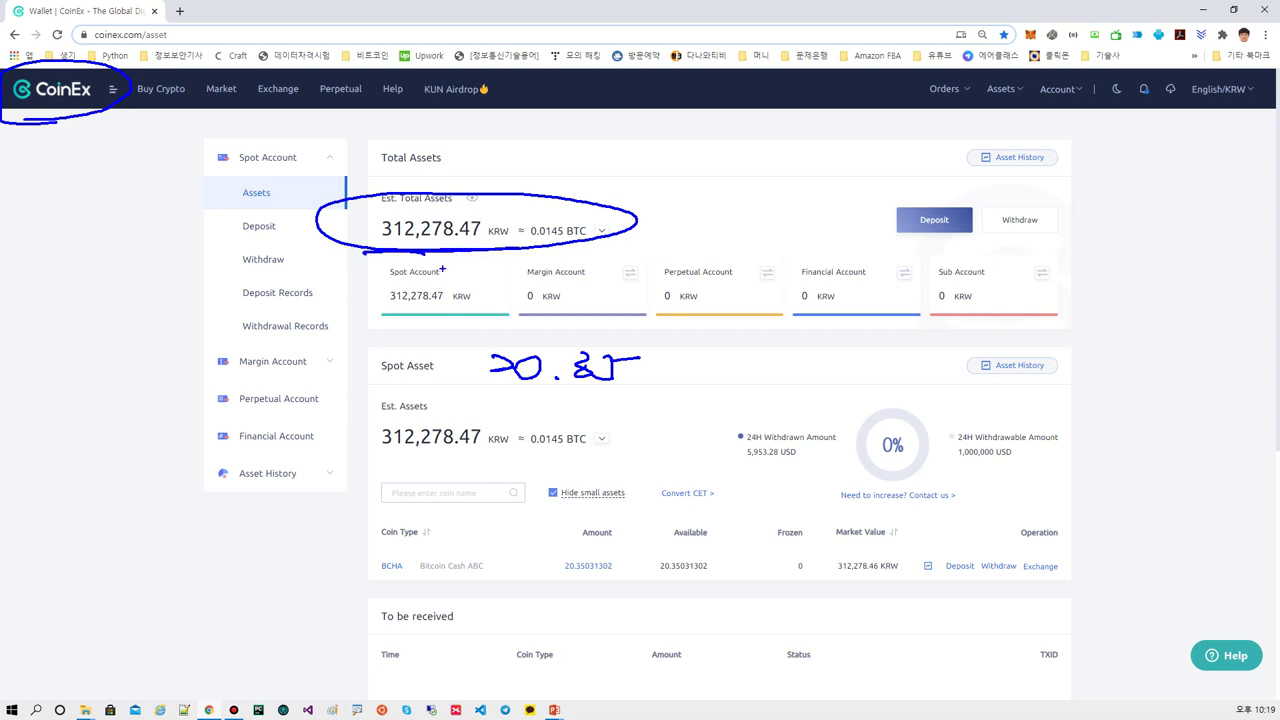
pyautogui.moveTo(692, 363)
pyautogui.mouseDown()
pyautogui.moveTo(650, 380)
pyautogui.moveTo(716, 384)
pyautogui.mouseUp()
pyautogui.moveTo(688, 366)
pyautogui.mouseDown()
pyautogui.moveTo(684, 404)
pyautogui.moveTo(696, 410)
pyautogui.mouseUp()
pyautogui.moveTo(712, 372)
pyautogui.mouseDown()
pyautogui.moveTo(740, 392)
pyautogui.moveTo(696, 392)
pyautogui.mouseUp()
pyautogui.moveTo(730, 372)
pyautogui.mouseDown()
pyautogui.moveTo(768, 370)
pyautogui.moveTo(680, 408)
pyautogui.moveTo(700, 330)
pyautogui.mouseUp()
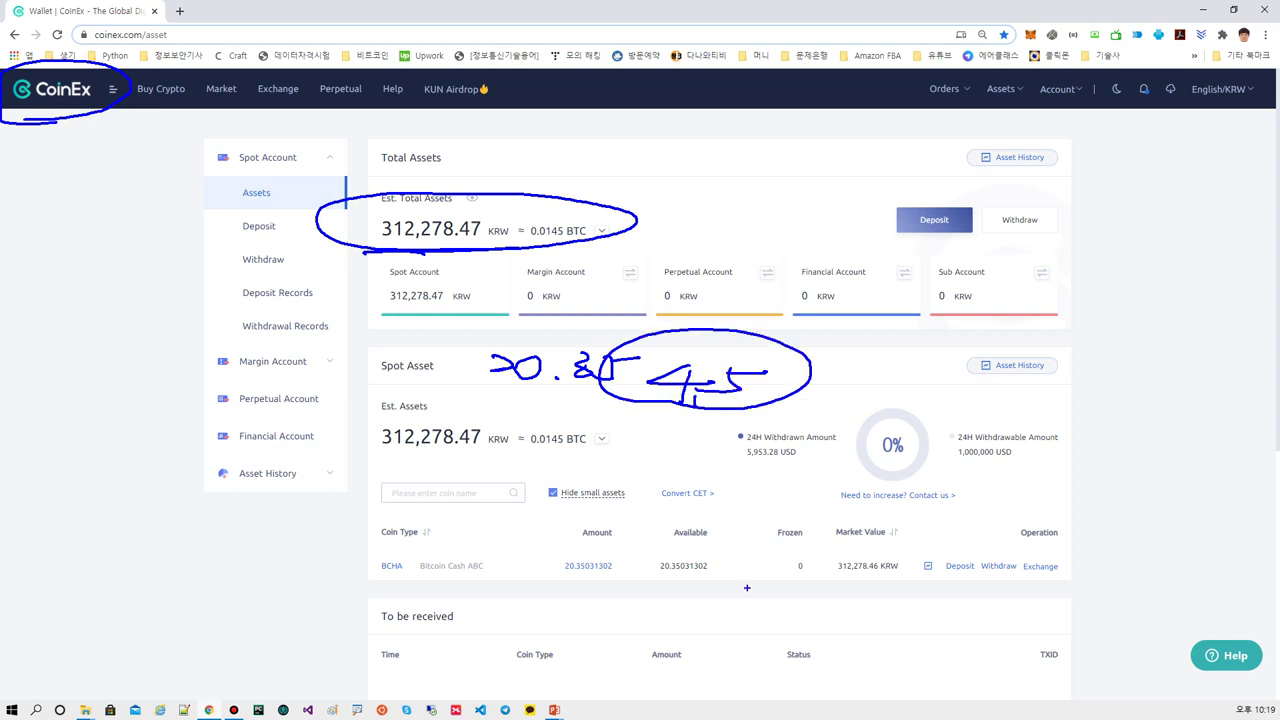
pyautogui.press('Escape')
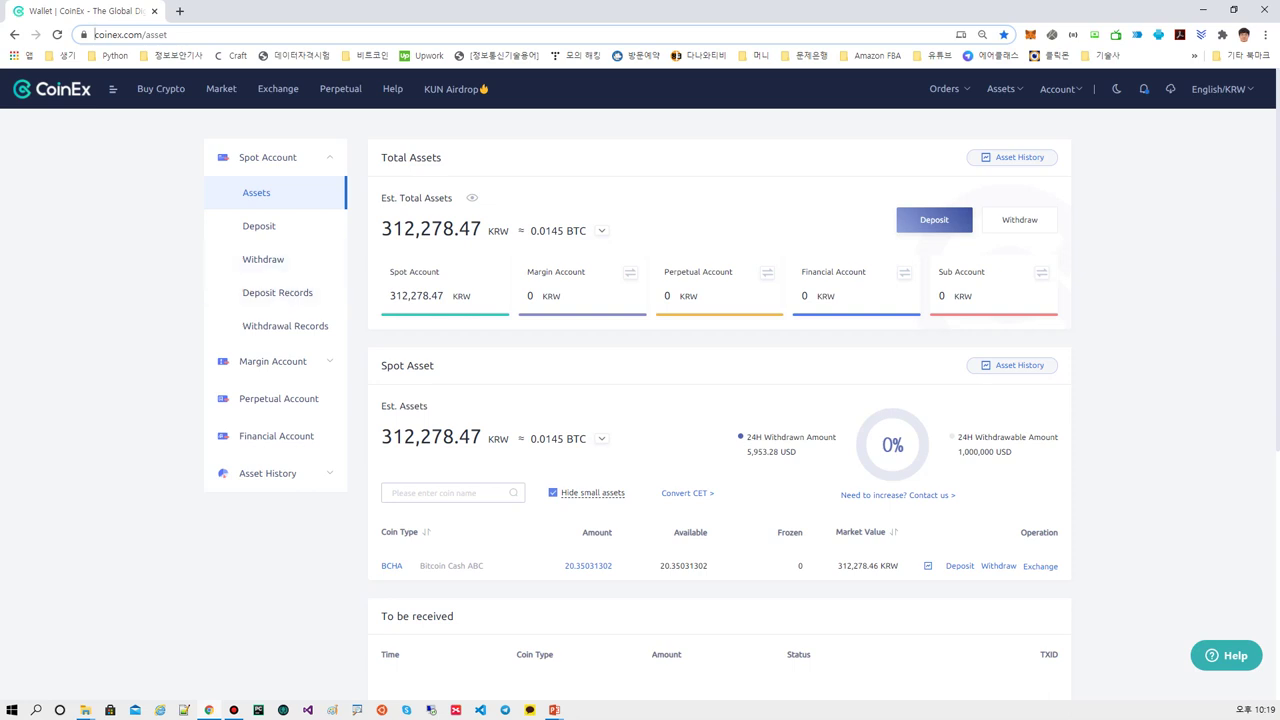
# - Open the BCHA withdrawal form, fill in the full withdrawable amount, and circle the withdrawable amount in the zoomed view
pyautogui.click(998, 566)
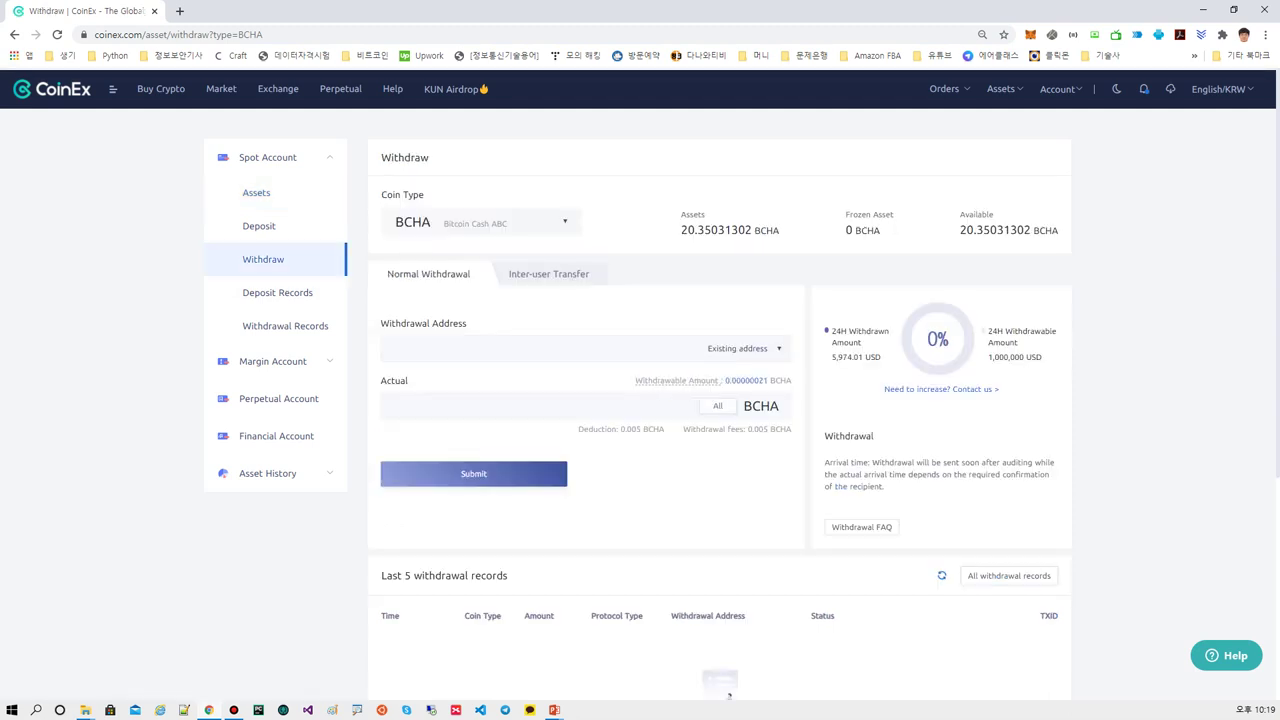
pyautogui.click(717, 405)
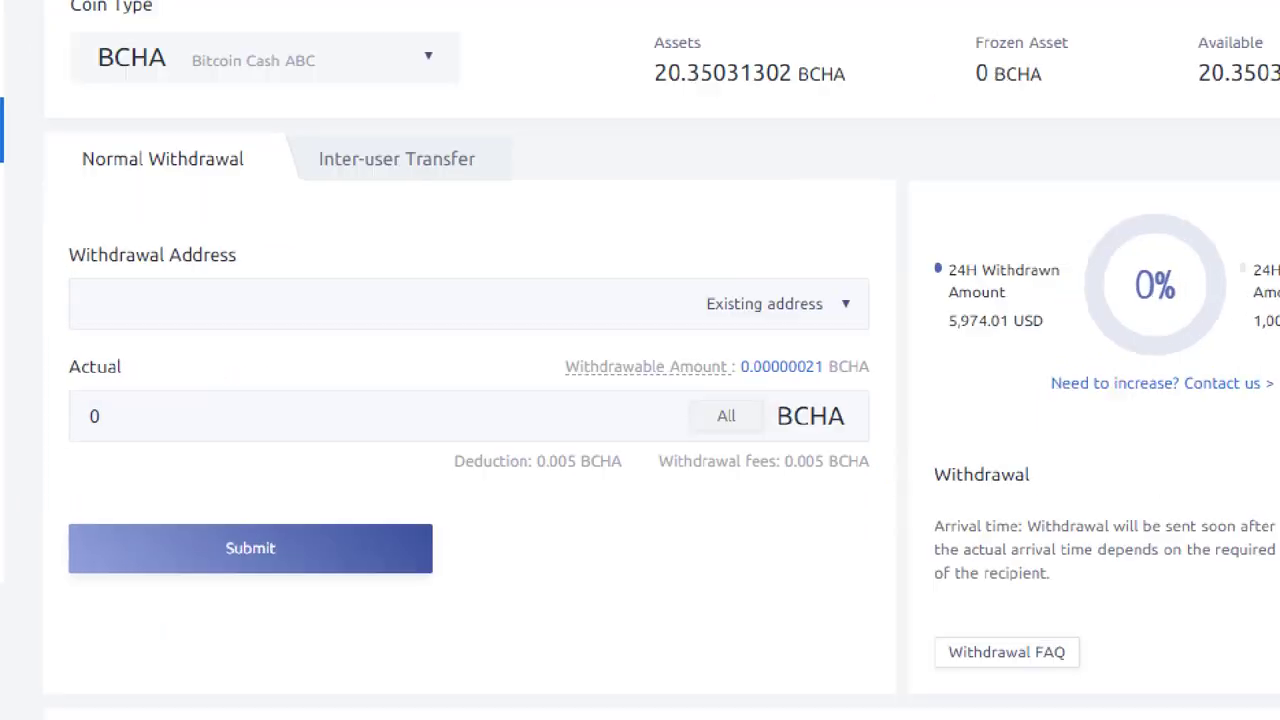
pyautogui.moveTo(720, 390)
pyautogui.mouseDown()
pyautogui.moveTo(936, 382)
pyautogui.moveTo(442, 318)
pyautogui.moveTo(662, 402)
pyautogui.mouseUp()
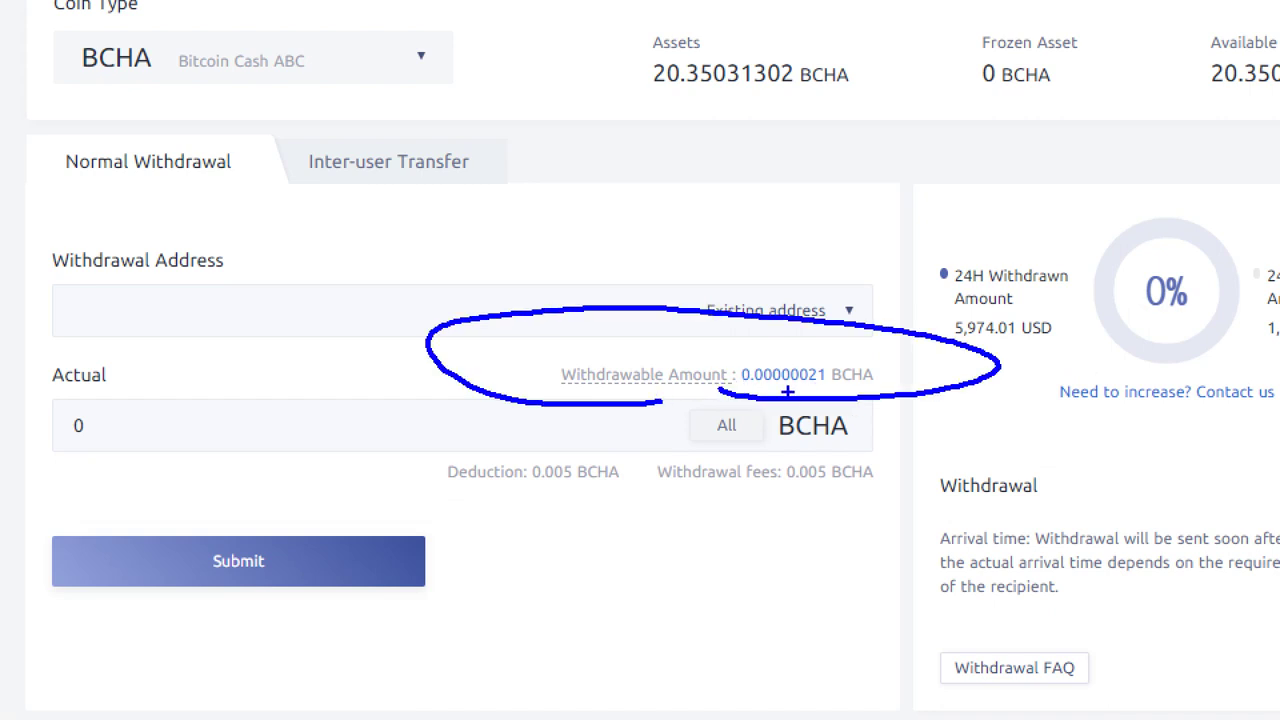
# - Handwrite "20.35" above the withdrawable amount and circle it
pyautogui.moveTo(714, 209); pyautogui.dragTo(826, 234)
pyautogui.click(840, 242)
pyautogui.moveTo(908, 204)
pyautogui.mouseDown()
pyautogui.moveTo(900, 236)
pyautogui.moveTo(846, 240)
pyautogui.mouseUp()
pyautogui.moveTo(932, 202); pyautogui.dragTo(924, 234)
pyautogui.moveTo(958, 206); pyautogui.dragTo(1032, 204)
pyautogui.moveTo(700, 300)
pyautogui.mouseDown()
pyautogui.moveTo(684, 128)
pyautogui.moveTo(663, 316)
pyautogui.mouseUp()
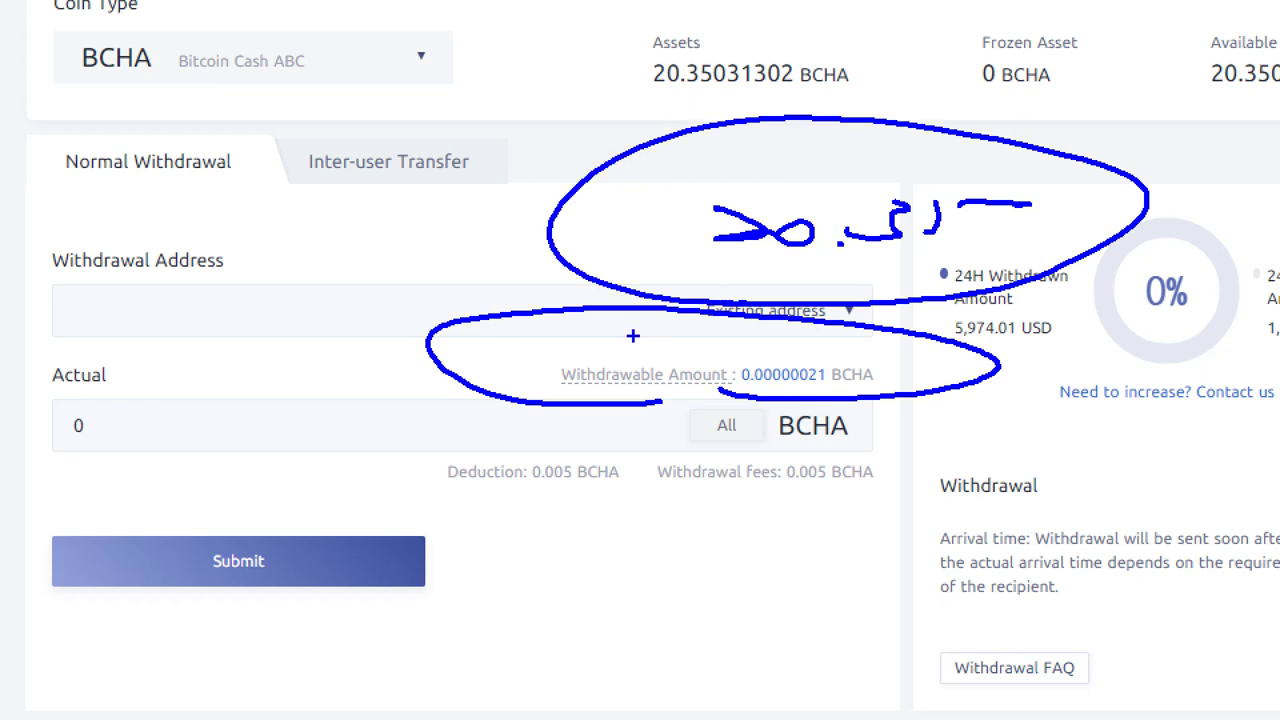
# - Handwrite "BCH" over the amount field and an underlined, circled "3.4" above it
pyautogui.moveTo(160, 400)
pyautogui.mouseDown()
pyautogui.moveTo(145, 475)
pyautogui.moveTo(152, 462)
pyautogui.mouseUp()
pyautogui.moveTo(290, 400); pyautogui.dragTo(304, 452)
pyautogui.moveTo(310, 455); pyautogui.dragTo(370, 462)
pyautogui.moveTo(198, 268)
pyautogui.mouseDown()
pyautogui.moveTo(238, 289)
pyautogui.moveTo(262, 344)
pyautogui.mouseUp()
pyautogui.moveTo(316, 302); pyautogui.dragTo(436, 316)
pyautogui.moveTo(370, 280); pyautogui.dragTo(323, 354)
pyautogui.moveTo(246, 376); pyautogui.dragTo(424, 344)
pyautogui.moveTo(500, 260); pyautogui.dragTo(300, 360)
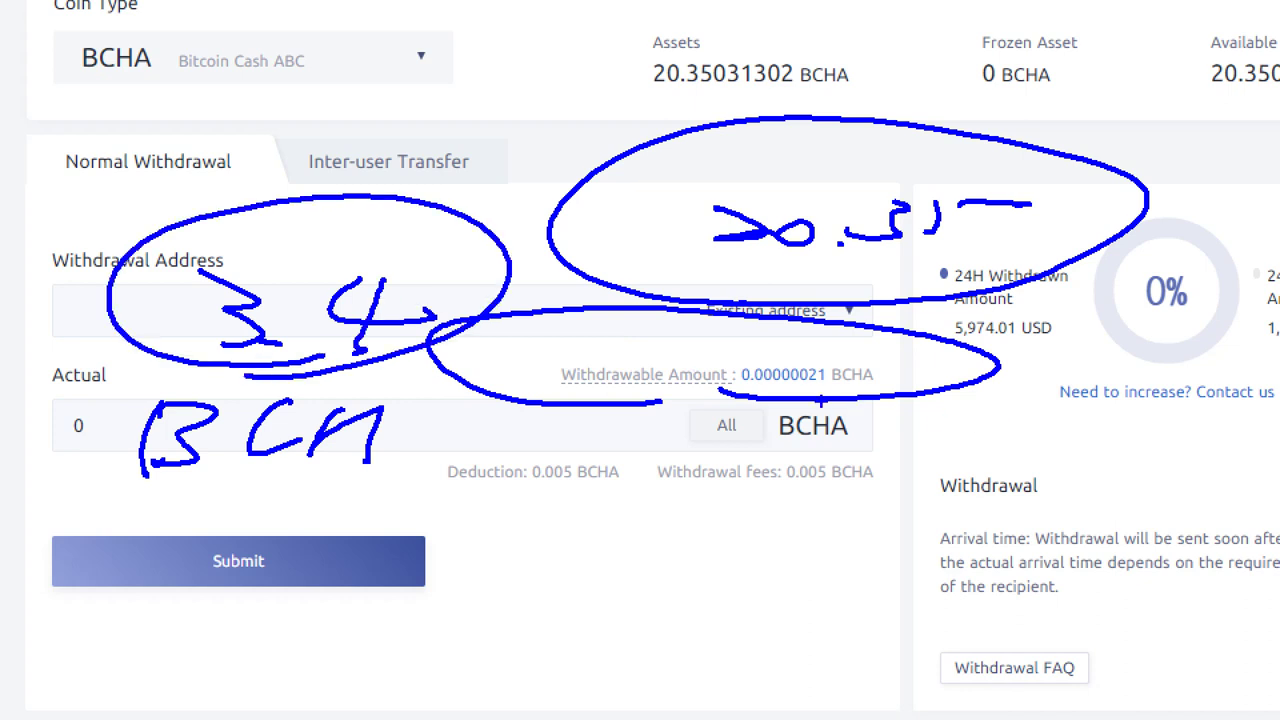
# - Underline the withdrawable amount repeatedly and underline the BCHA unit in the amount field
pyautogui.moveTo(819, 391); pyautogui.dragTo(903, 385)
pyautogui.moveTo(712, 396); pyautogui.dragTo(858, 393)
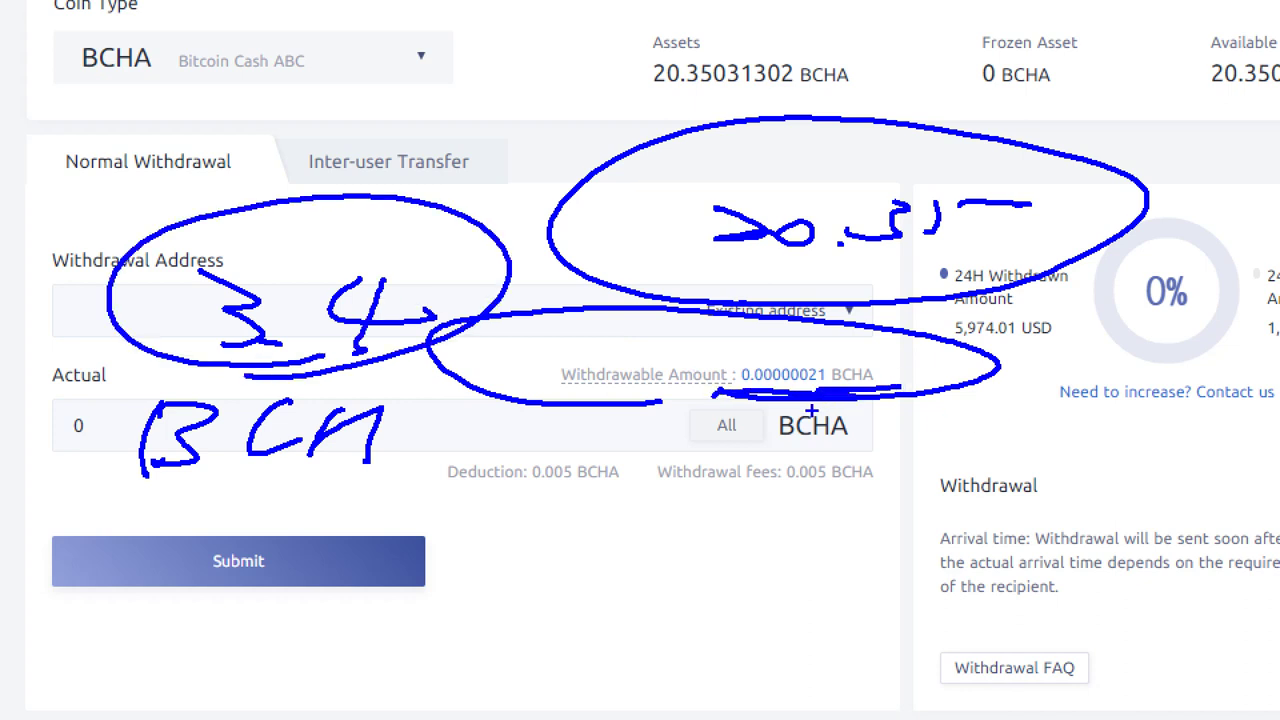
pyautogui.moveTo(705, 393); pyautogui.dragTo(824, 387)
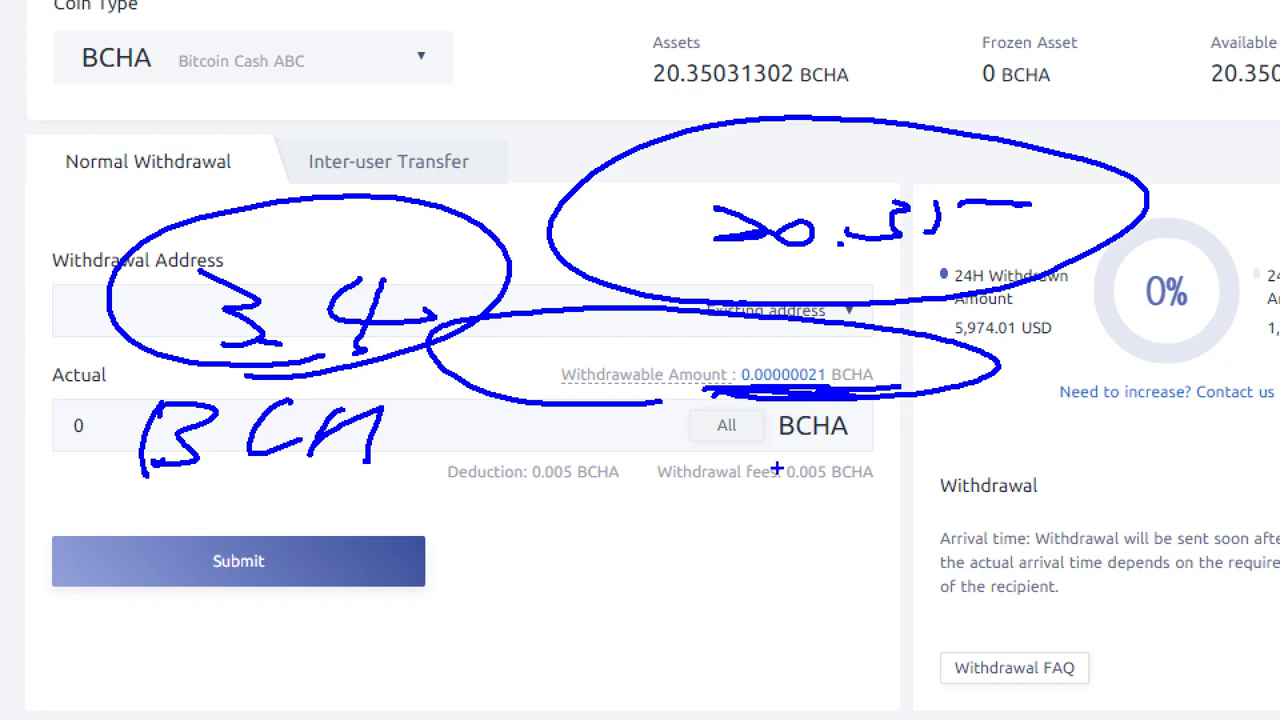
pyautogui.moveTo(772, 446); pyautogui.dragTo(888, 446)
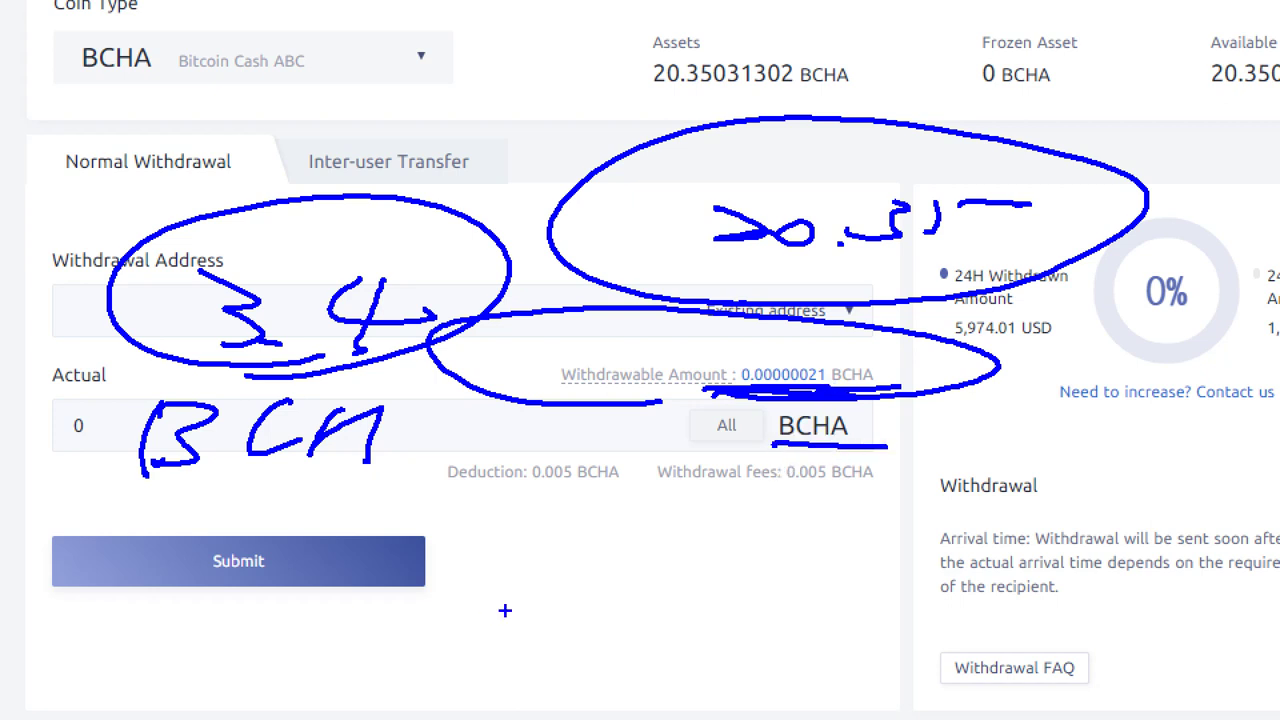
# - Handwrite "UP" and "coin" below the BCHA unit, point an arrow at each note, and clear the zoomed drawing
pyautogui.moveTo(540, 558); pyautogui.dragTo(592, 604)
pyautogui.moveTo(632, 550); pyautogui.dragTo(618, 640)
pyautogui.moveTo(624, 598)
pyautogui.mouseDown()
pyautogui.moveTo(692, 565)
pyautogui.moveTo(634, 588)
pyautogui.mouseUp()
pyautogui.moveTo(598, 494)
pyautogui.mouseDown()
pyautogui.moveTo(640, 508)
pyautogui.moveTo(705, 490)
pyautogui.moveTo(768, 503)
pyautogui.mouseUp()
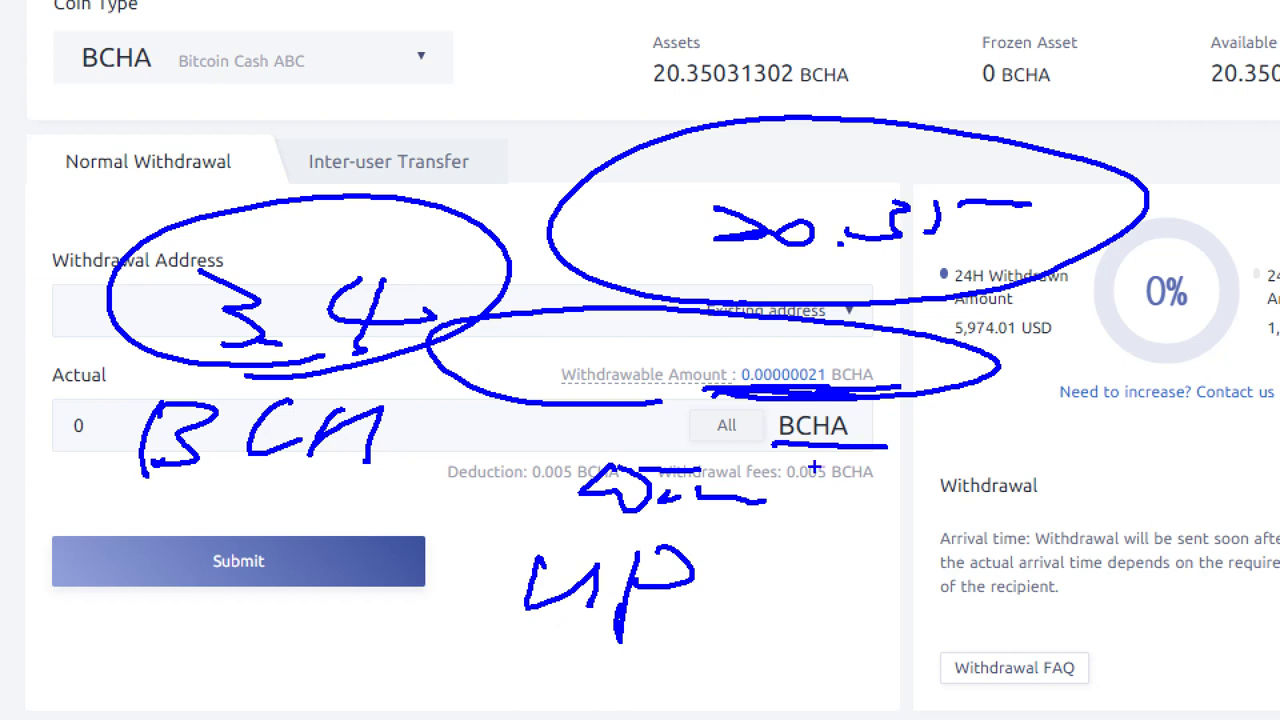
pyautogui.moveTo(844, 478); pyautogui.dragTo(762, 524)
pyautogui.moveTo(762, 522)
pyautogui.mouseDown()
pyautogui.moveTo(842, 518)
pyautogui.moveTo(735, 598)
pyautogui.mouseUp()
pyautogui.moveTo(806, 565)
pyautogui.mouseDown()
pyautogui.moveTo(740, 600)
pyautogui.moveTo(856, 604)
pyautogui.mouseUp()
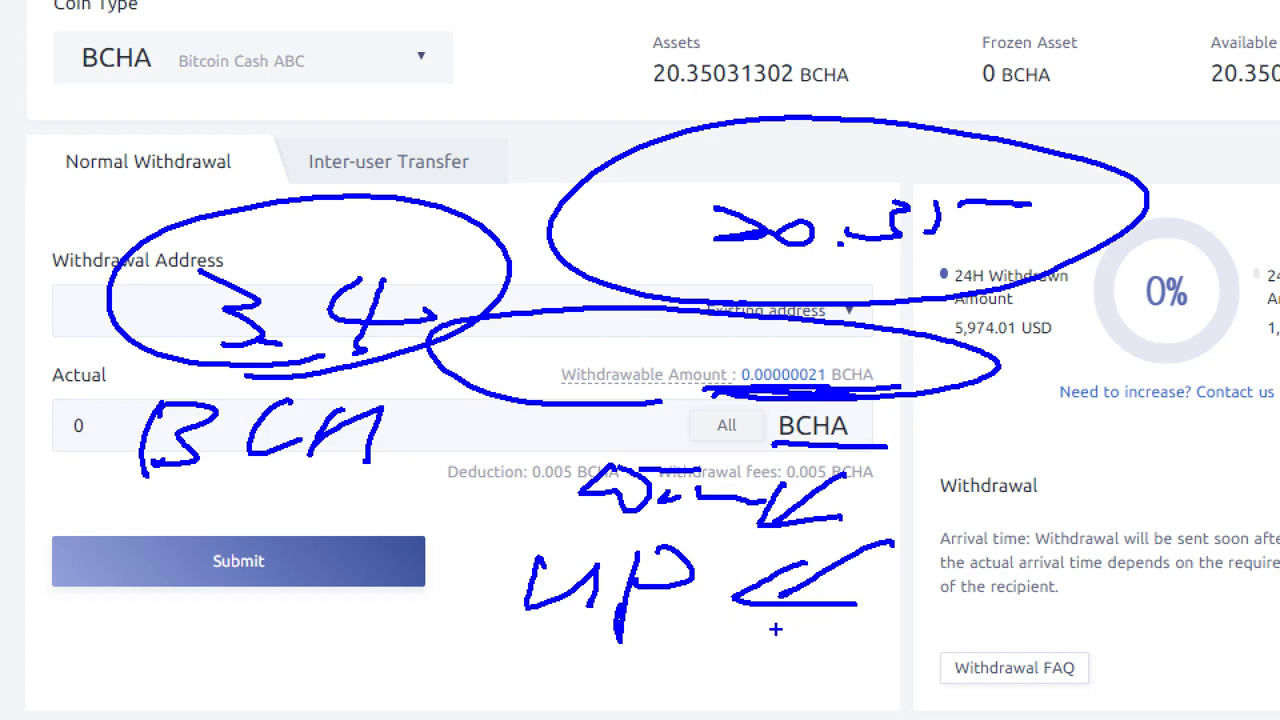
pyautogui.press('Escape')
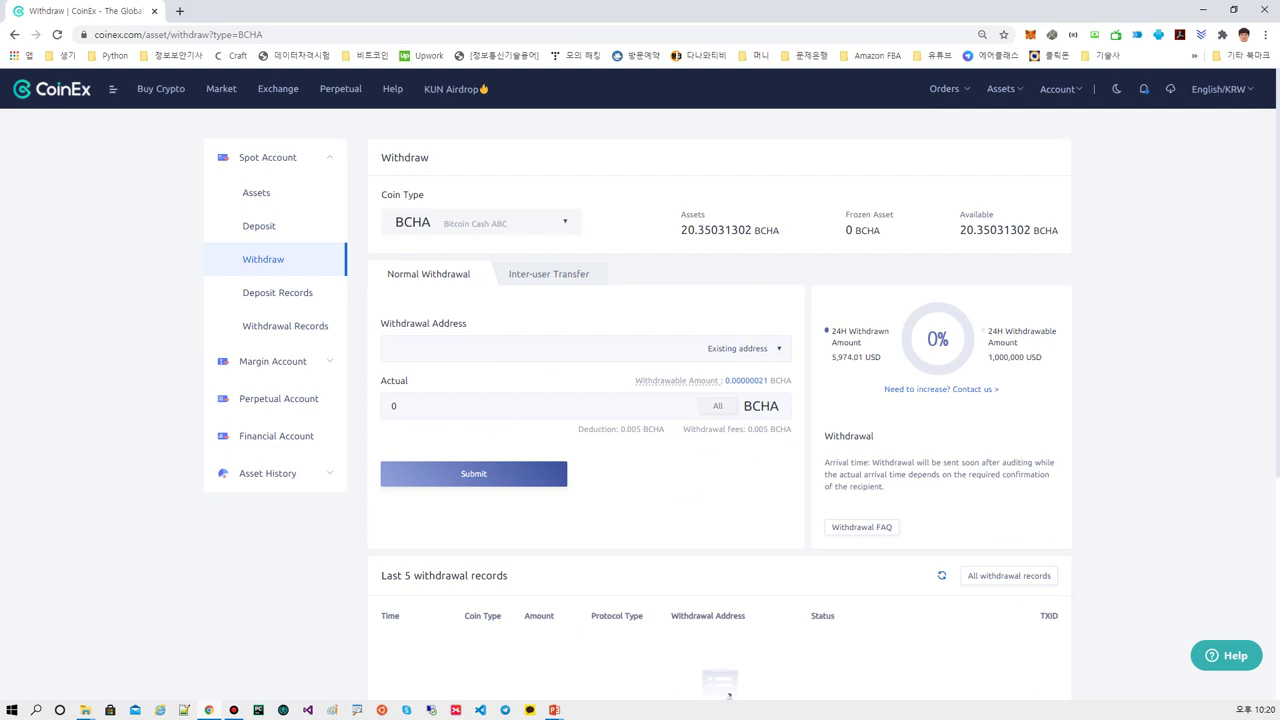
# - Circle the BCHA unit on the withdrawal form and handwrite an underlined, circled "BCH" above it
pyautogui.moveTo(745, 418)
pyautogui.mouseDown()
pyautogui.moveTo(828, 400)
pyautogui.moveTo(797, 433)
pyautogui.mouseUp()
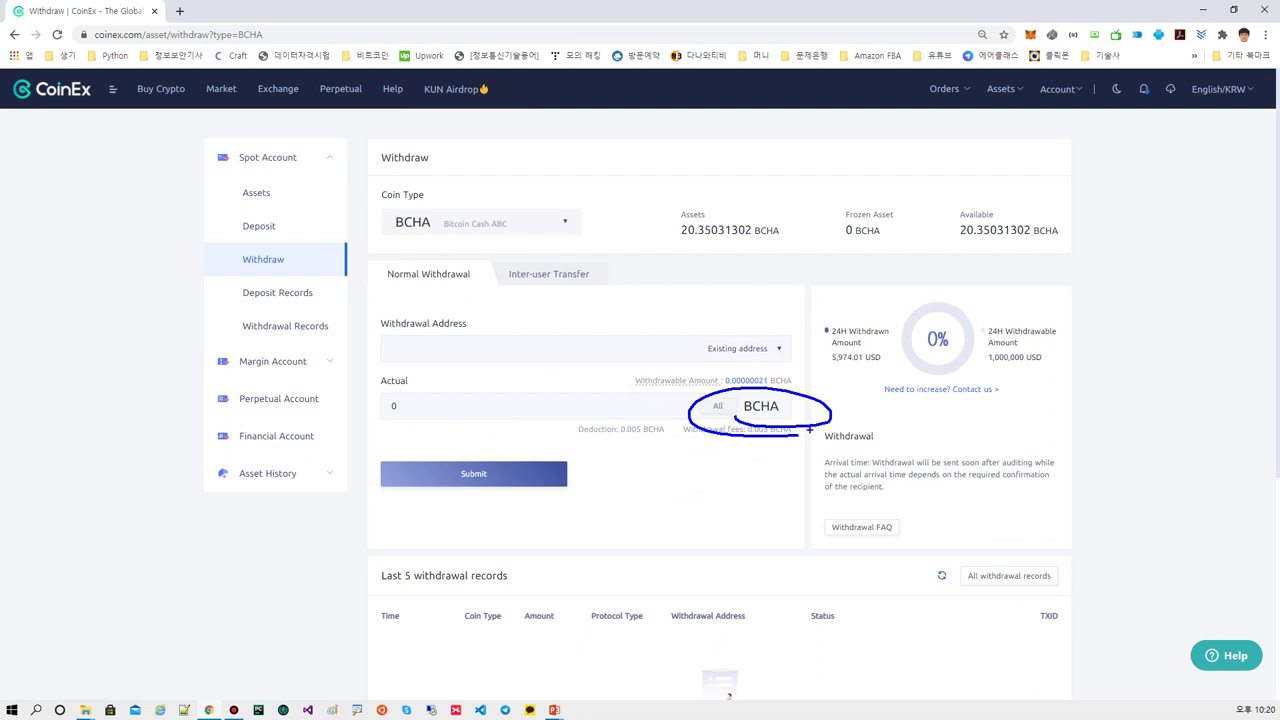
pyautogui.moveTo(626, 282); pyautogui.dragTo(628, 314)
pyautogui.moveTo(698, 282); pyautogui.dragTo(700, 310)
pyautogui.moveTo(708, 284)
pyautogui.mouseDown()
pyautogui.moveTo(706, 308)
pyautogui.moveTo(734, 290)
pyautogui.mouseUp()
pyautogui.moveTo(736, 276); pyautogui.dragTo(734, 312)
pyautogui.moveTo(572, 322)
pyautogui.mouseDown()
pyautogui.moveTo(742, 246)
pyautogui.moveTo(580, 323)
pyautogui.mouseUp()
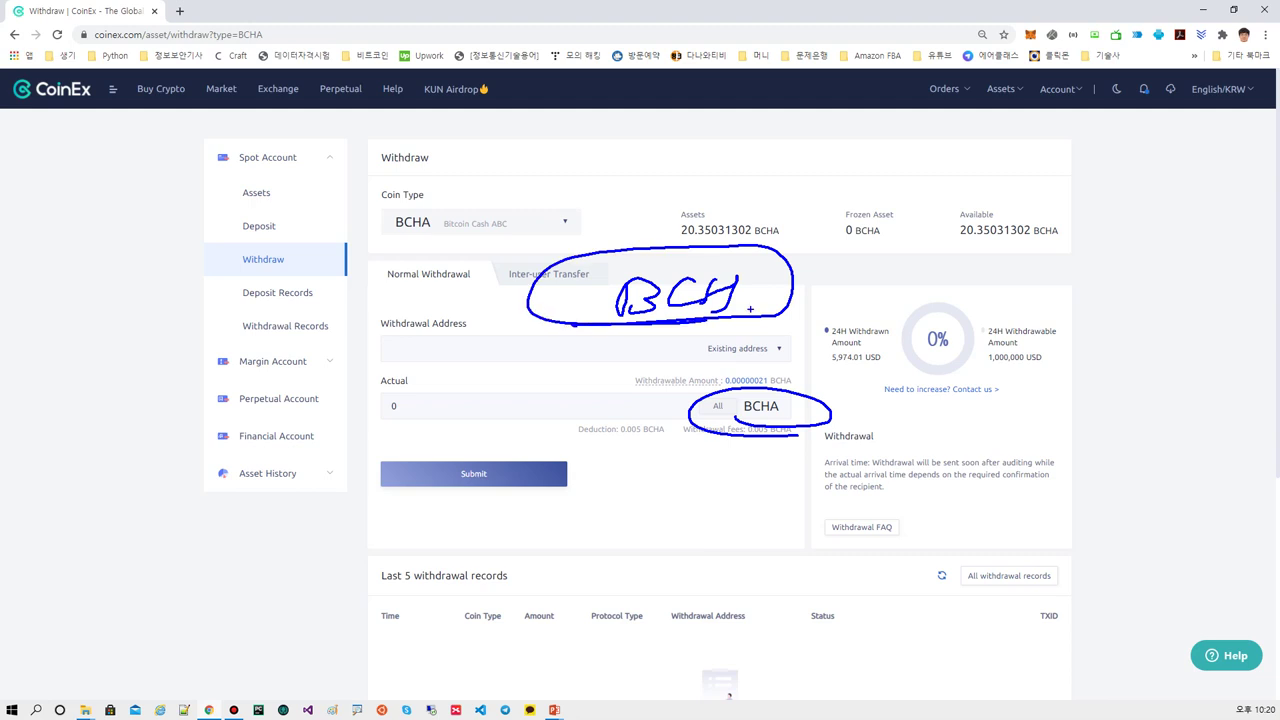
# - Circle the CoinEx logo with an arrow from a circled "30", add a note starting with "4", and circle BCHA again
pyautogui.moveTo(50, 152); pyautogui.dragTo(122, 135)
pyautogui.moveTo(90, 135)
pyautogui.mouseDown()
pyautogui.moveTo(100, 232)
pyautogui.moveTo(88, 244)
pyautogui.mouseUp()
pyautogui.moveTo(112, 232); pyautogui.dragTo(112, 236)
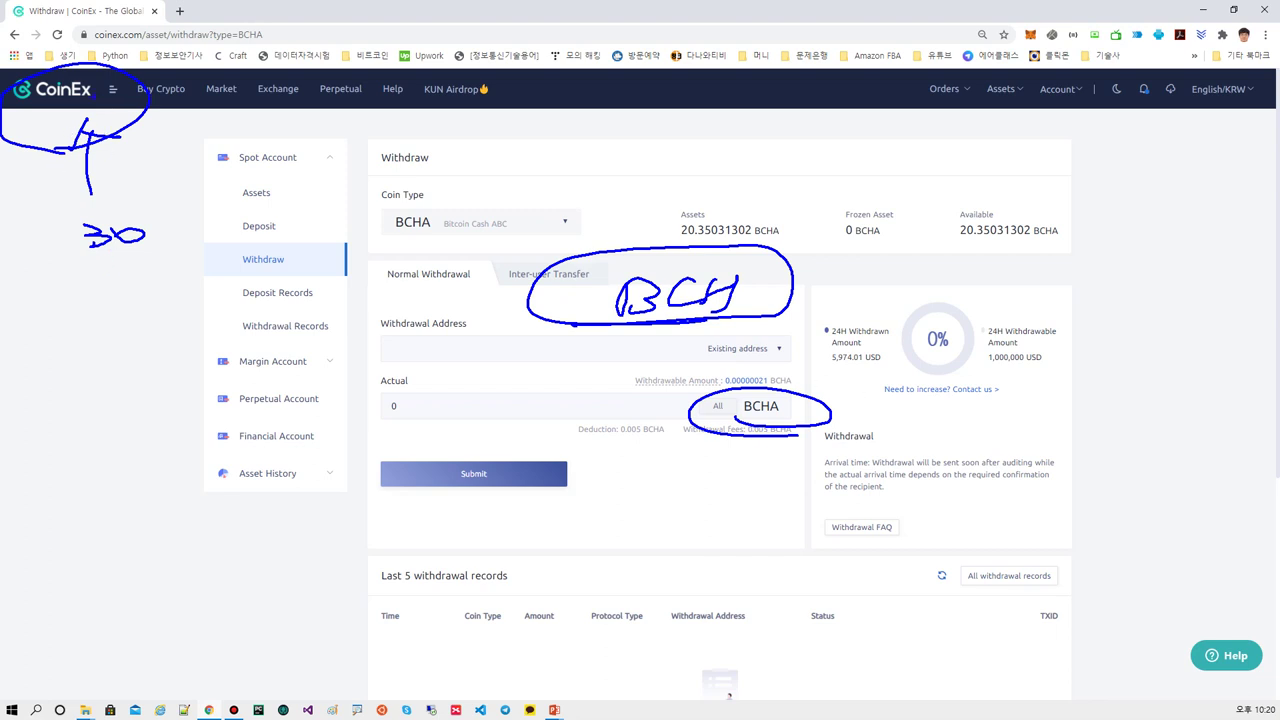
pyautogui.moveTo(143, 495)
pyautogui.mouseDown()
pyautogui.moveTo(150, 516)
pyautogui.moveTo(200, 530)
pyautogui.moveTo(258, 492)
pyautogui.moveTo(235, 496)
pyautogui.mouseUp()
pyautogui.moveTo(737, 443)
pyautogui.mouseDown()
pyautogui.moveTo(790, 432)
pyautogui.moveTo(794, 414)
pyautogui.mouseUp()
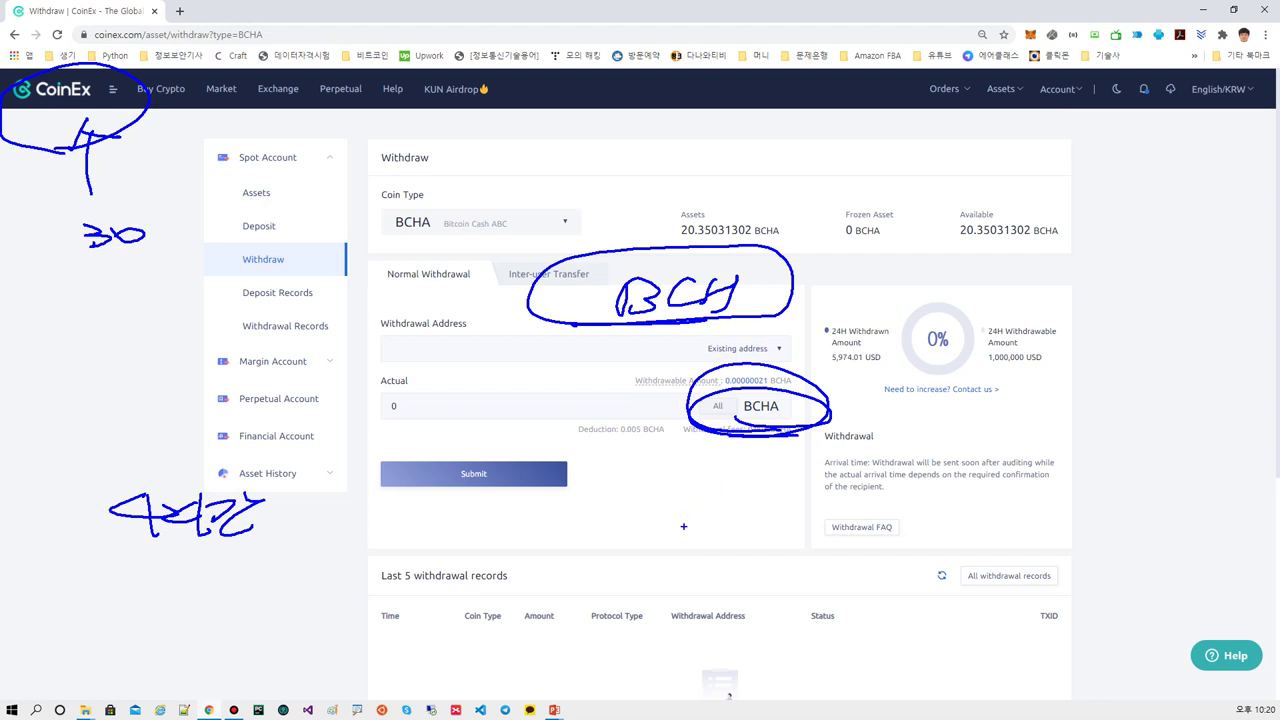
pyautogui.moveTo(86, 260); pyautogui.dragTo(166, 259)
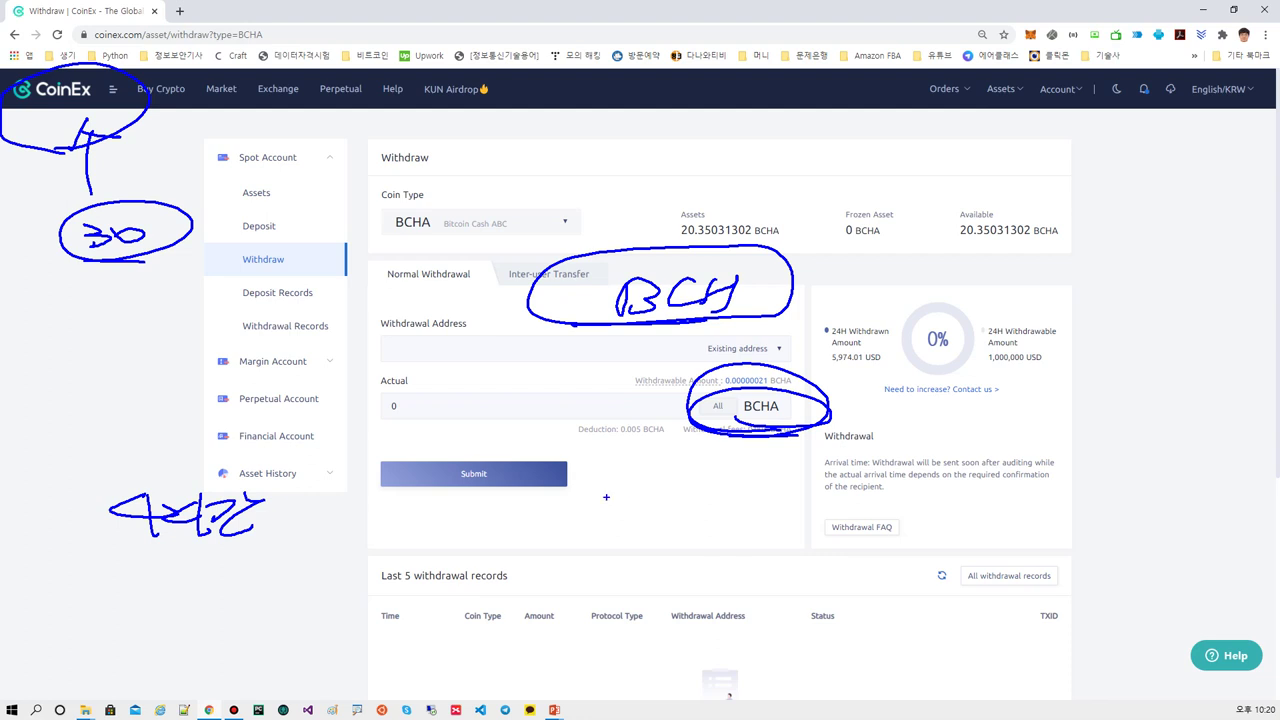
# - Handwrite "upbit" and "coin" below the withdrawal form and draw arrows pointing at them
pyautogui.moveTo(612, 505)
pyautogui.mouseDown()
pyautogui.moveTo(714, 522)
pyautogui.moveTo(766, 504)
pyautogui.mouseUp()
pyautogui.moveTo(602, 572)
pyautogui.mouseDown()
pyautogui.moveTo(652, 592)
pyautogui.moveTo(698, 570)
pyautogui.moveTo(740, 596)
pyautogui.mouseUp()
pyautogui.moveTo(860, 476)
pyautogui.mouseDown()
pyautogui.moveTo(797, 503)
pyautogui.moveTo(792, 567)
pyautogui.moveTo(858, 565)
pyautogui.mouseUp()
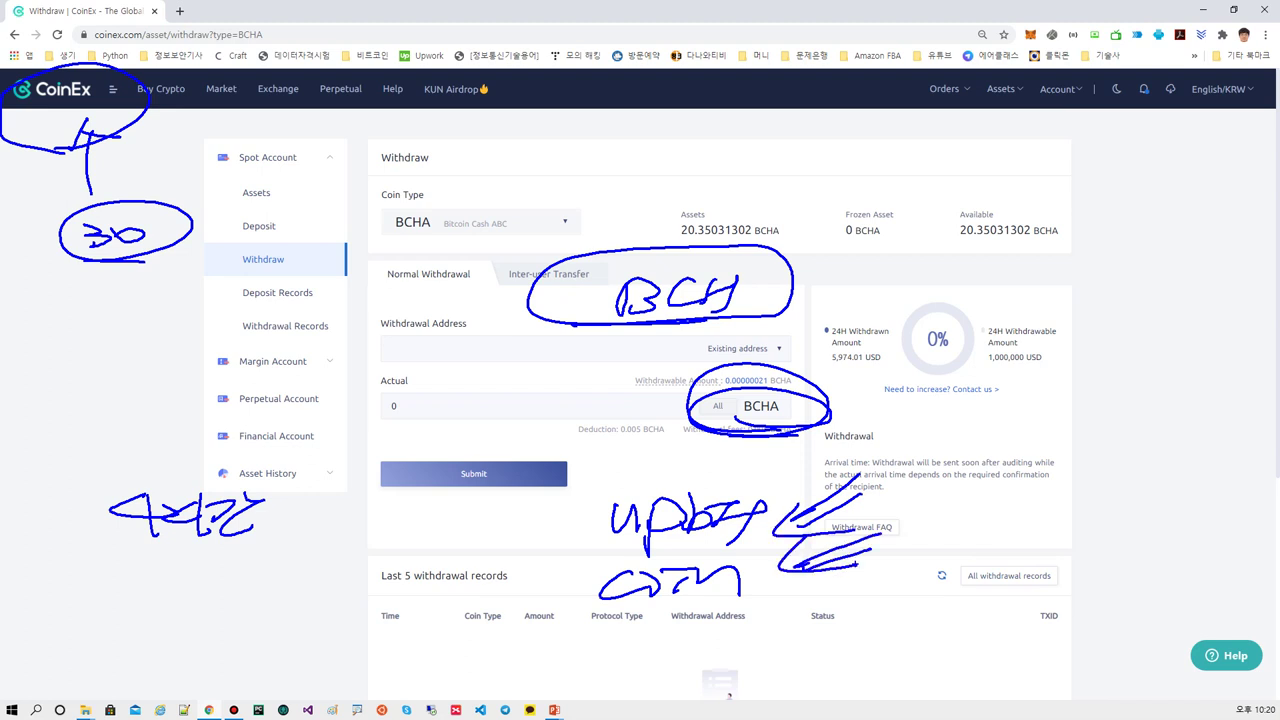
# - Circle the handwritten "upbit" and "coin" notes together, and clear all the annotations from the withdrawal page
pyautogui.moveTo(564, 608)
pyautogui.mouseDown()
pyautogui.moveTo(604, 589)
pyautogui.moveTo(674, 590)
pyautogui.mouseUp()
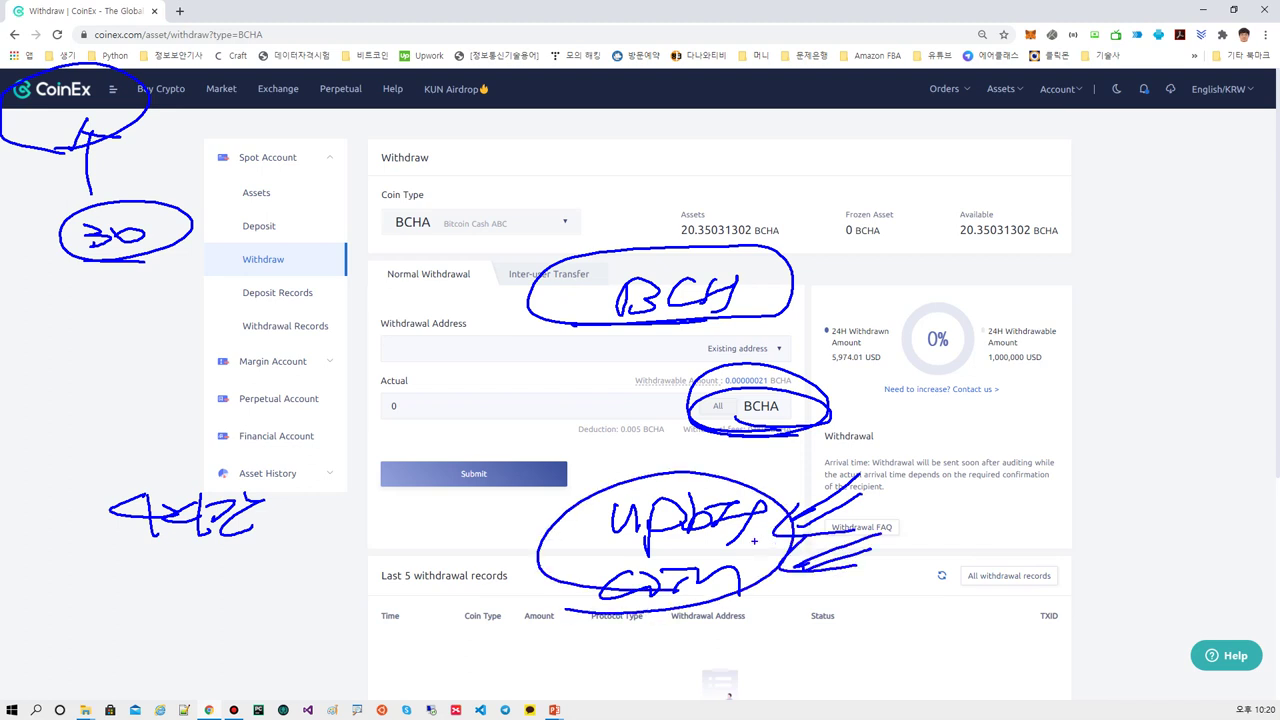
pyautogui.press('Escape')
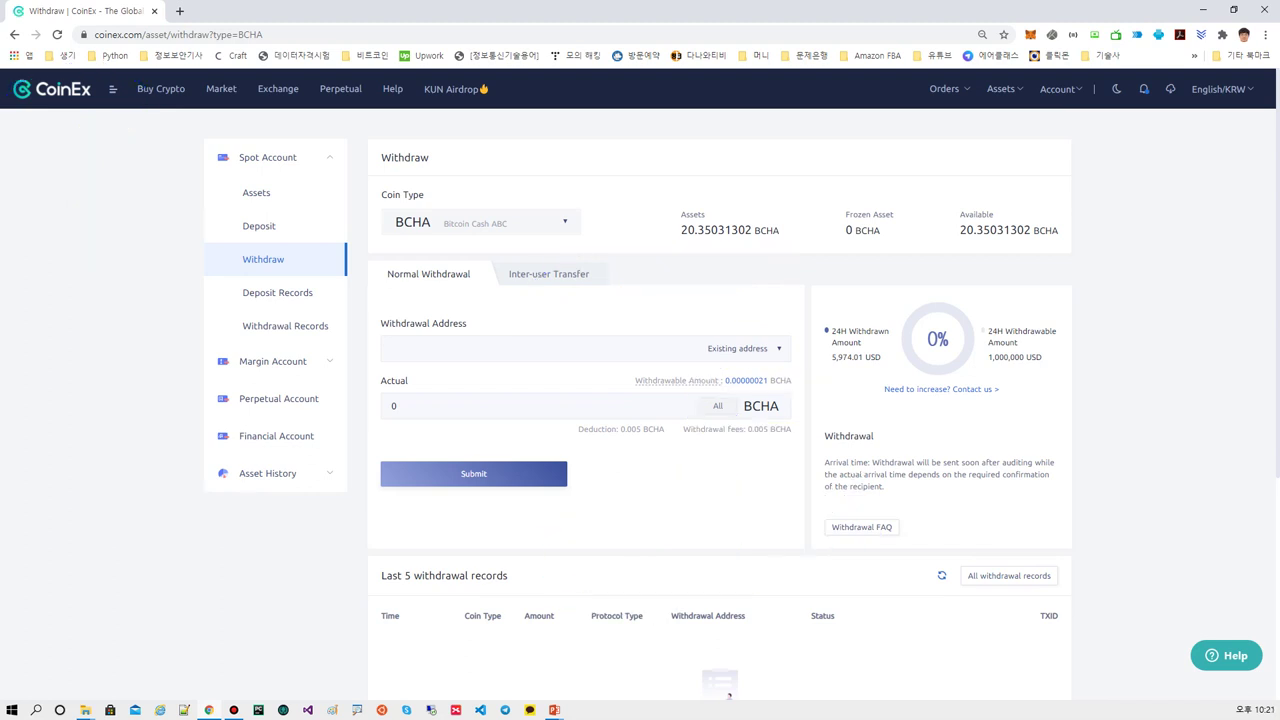
# - Circle the CoinEx logo and the BCHA Assets balance on the withdrawal page, and clear the drawing
pyautogui.moveTo(91, 157)
pyautogui.mouseDown()
pyautogui.moveTo(157, 129)
pyautogui.moveTo(138, 167)
pyautogui.mouseUp()
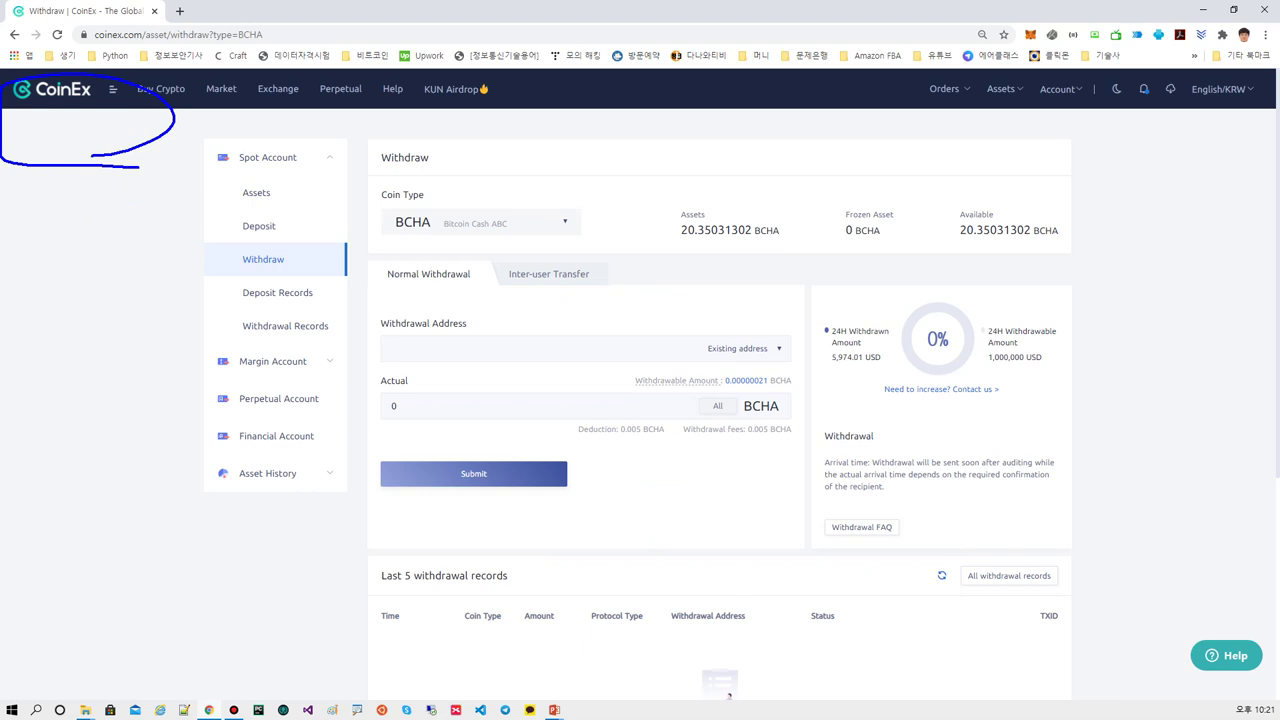
pyautogui.moveTo(678, 271); pyautogui.dragTo(716, 278)
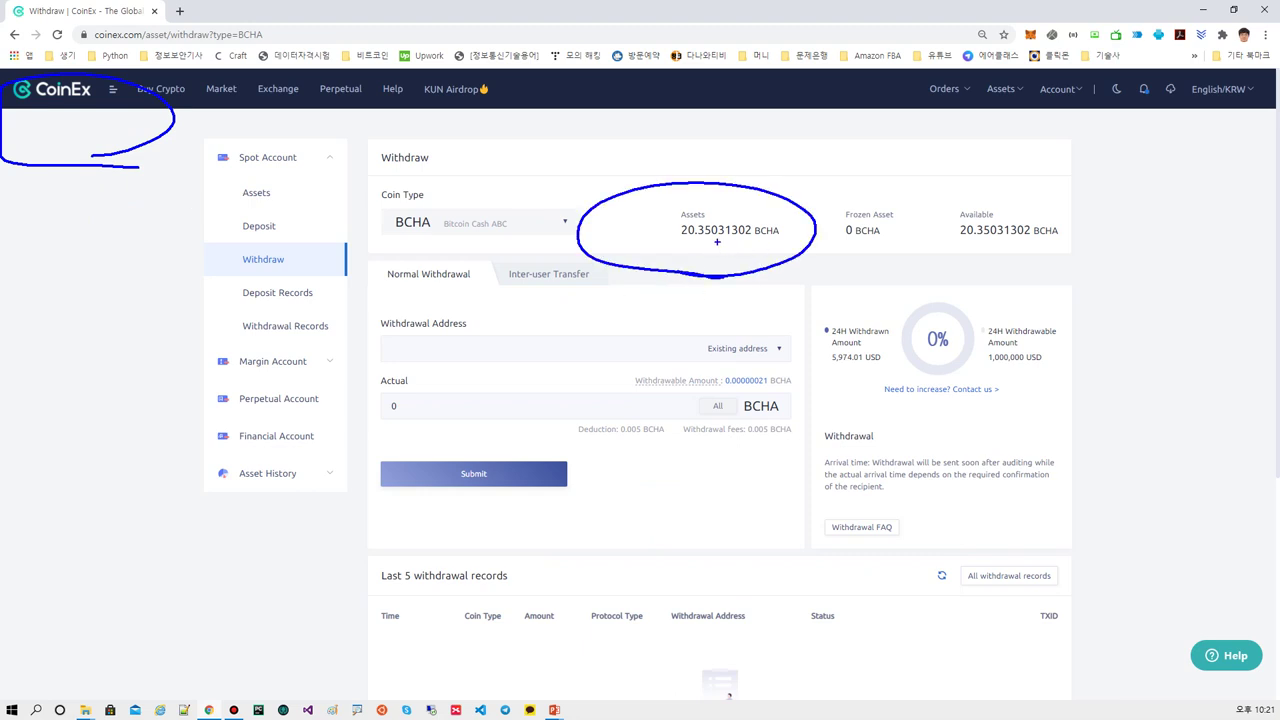
pyautogui.press('Escape')
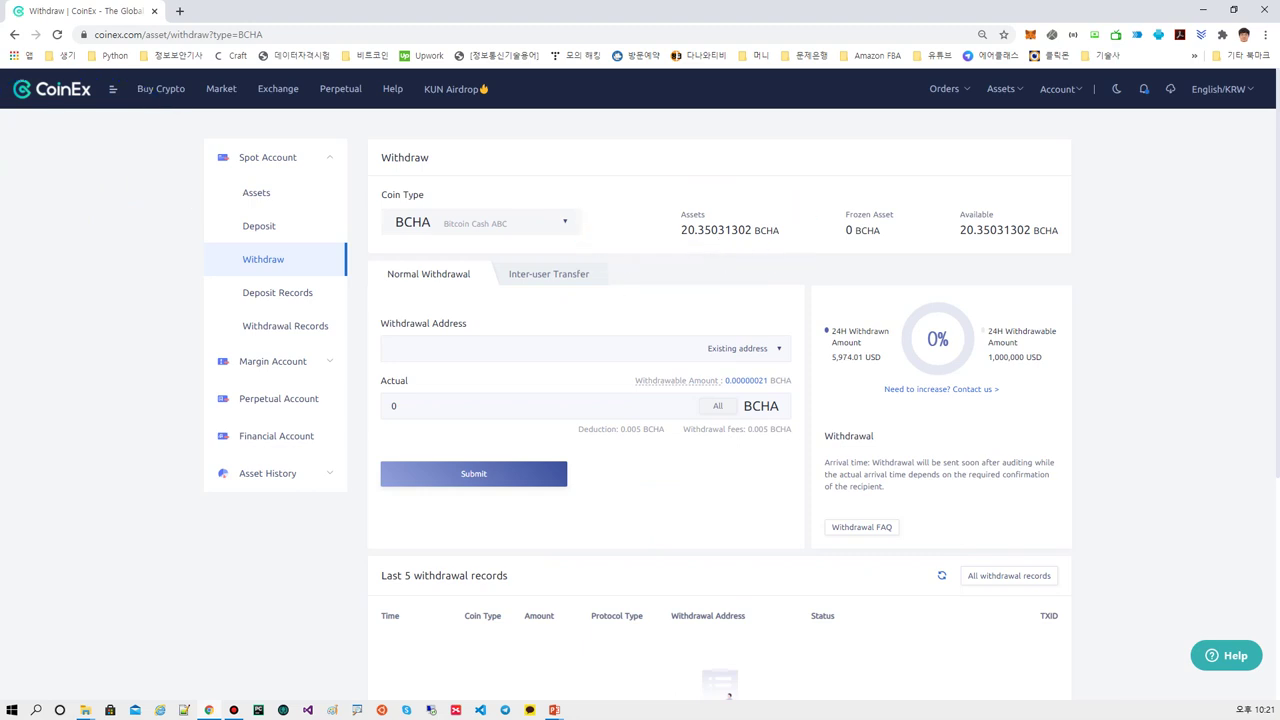
# - Switch from the CoinEx withdrawal page back to the PowerPoint slide show and advance to the "The End" slide
pyautogui.scroll(-3, 640, 400)
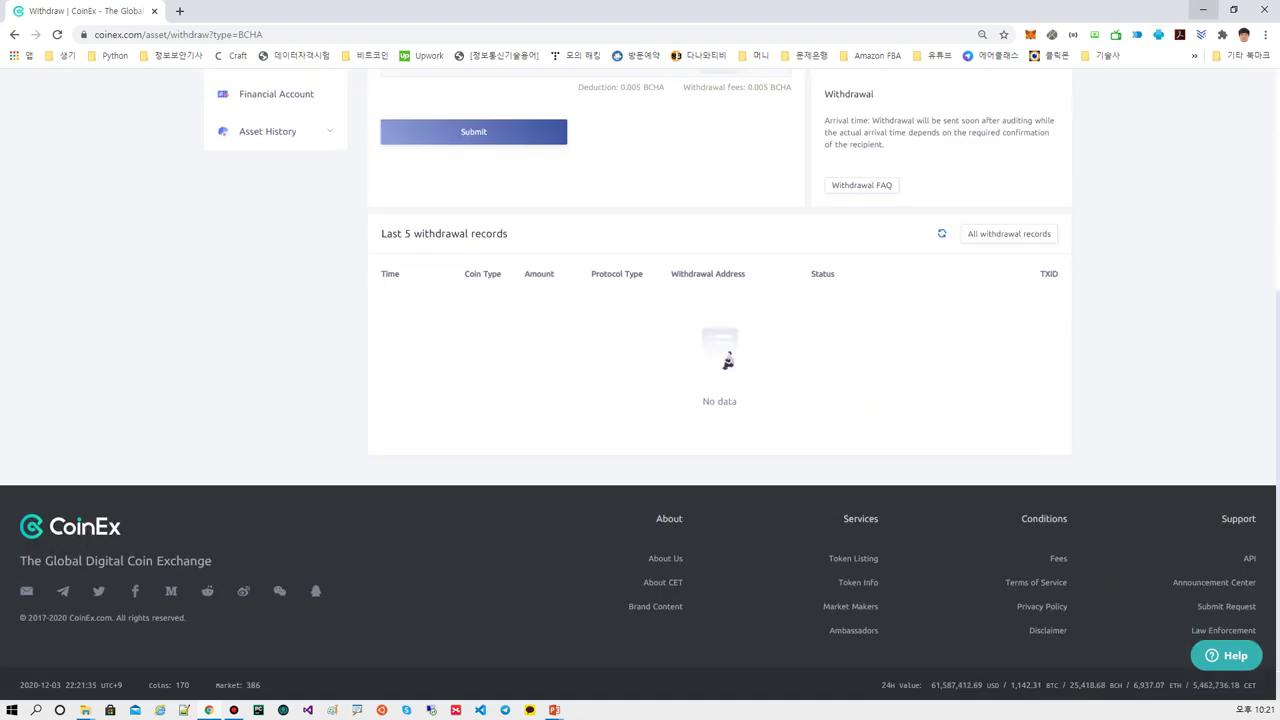
pyautogui.hotkey('alt', 'Tab')
pyautogui.press('Right')
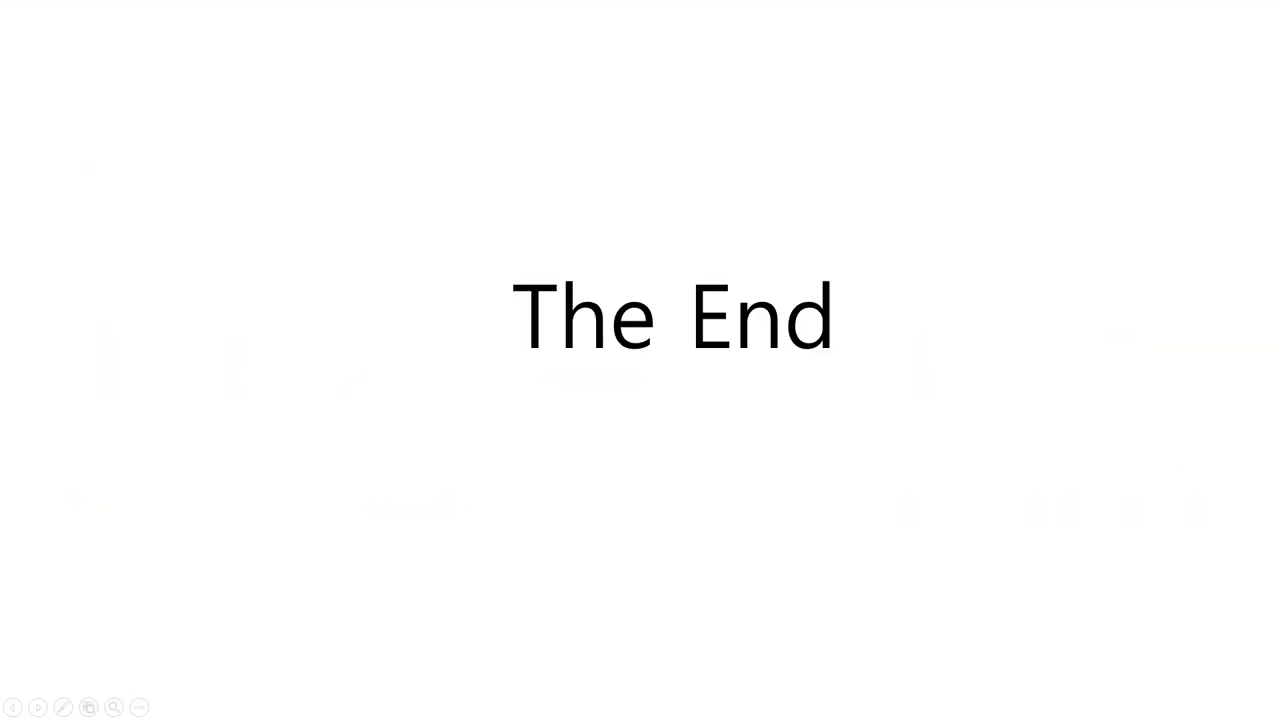